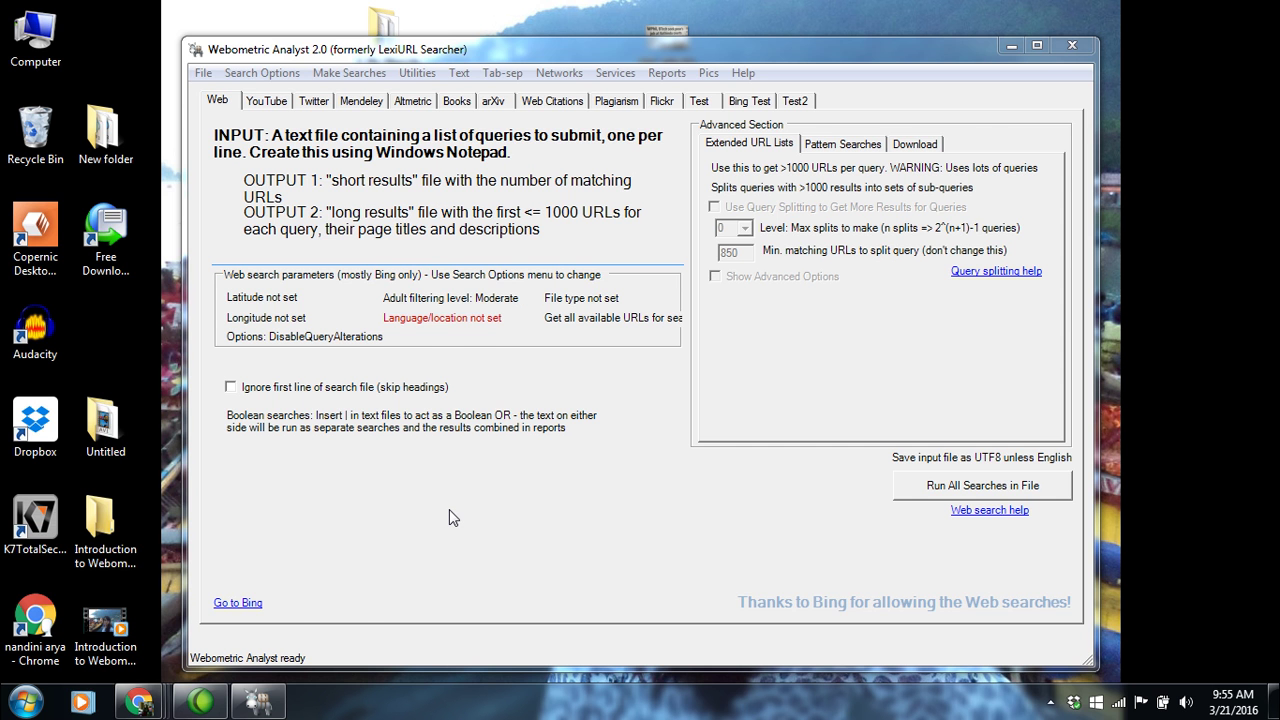
From the Twitter tab, open the continuous Twitter searches file picker, then reveal the desktop.
{"action": "left_click", "coordinate": [313, 101]}
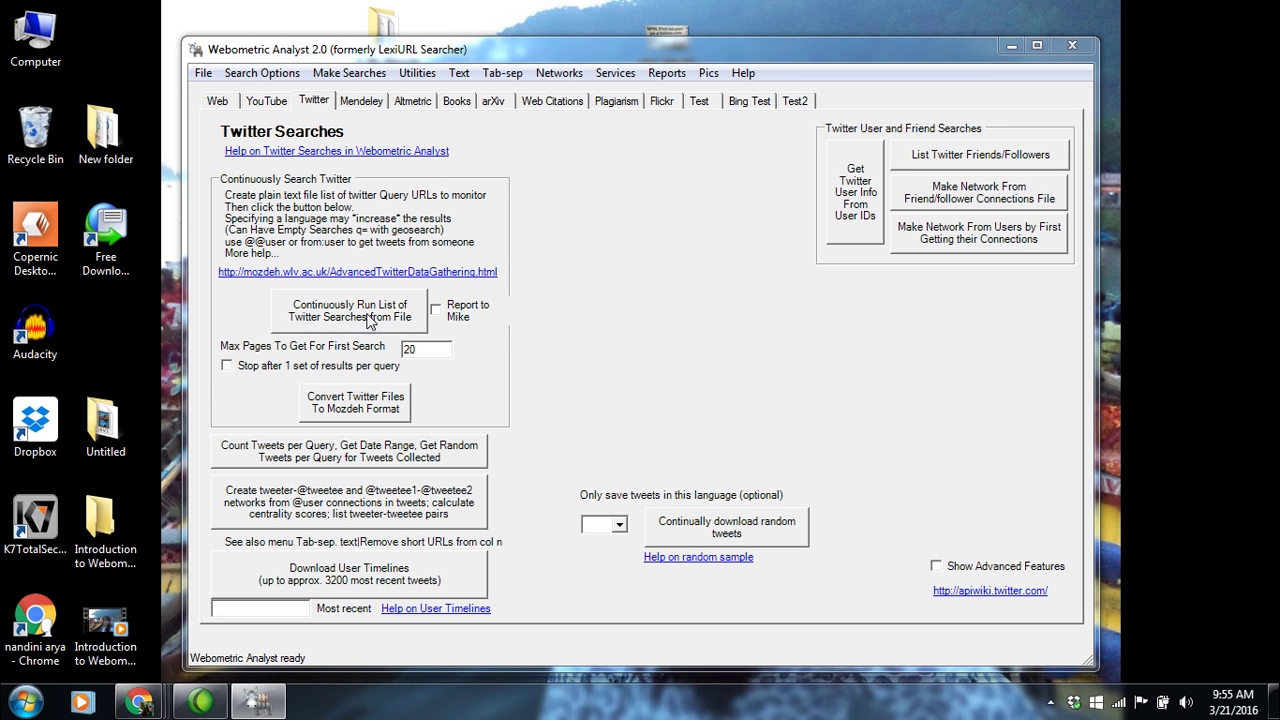
{"action": "left_click", "coordinate": [368, 318]}
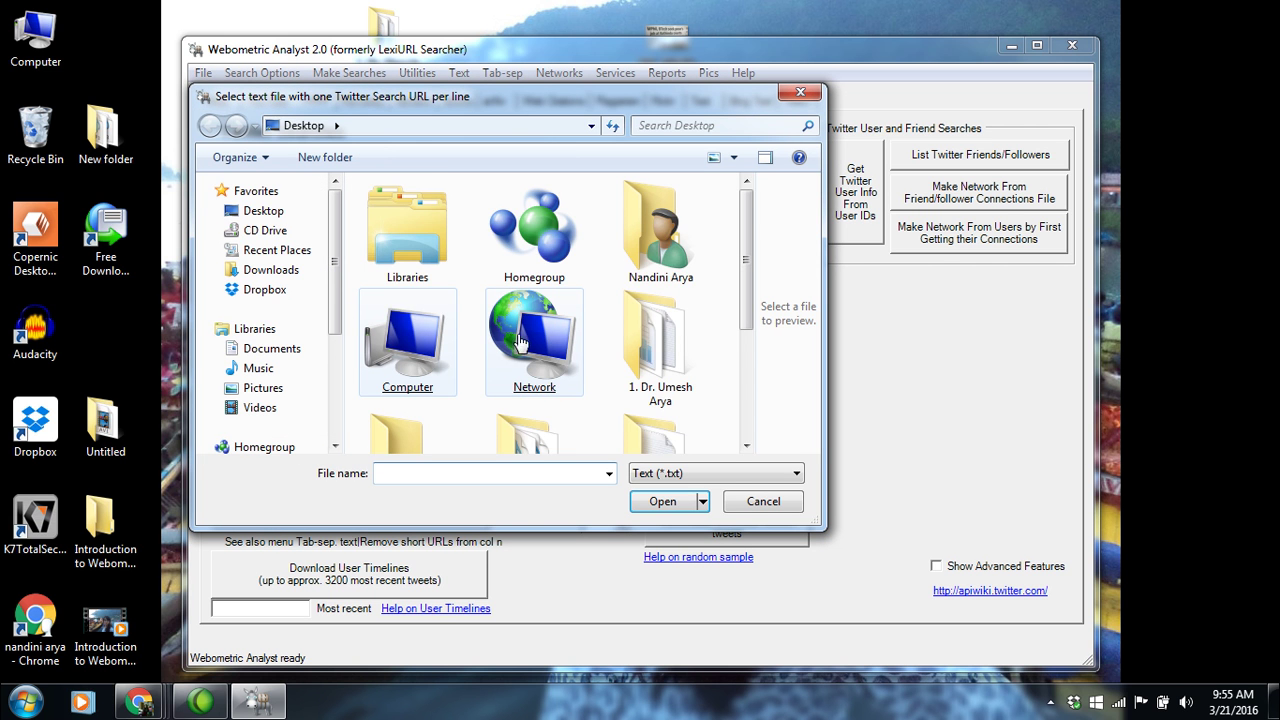
{"action": "left_click_drag", "start_coordinate": [745, 237], "coordinate": [750, 420]}
{"action": "scroll", "coordinate": [750, 405], "scroll_direction": "up", "scroll_amount": 1}
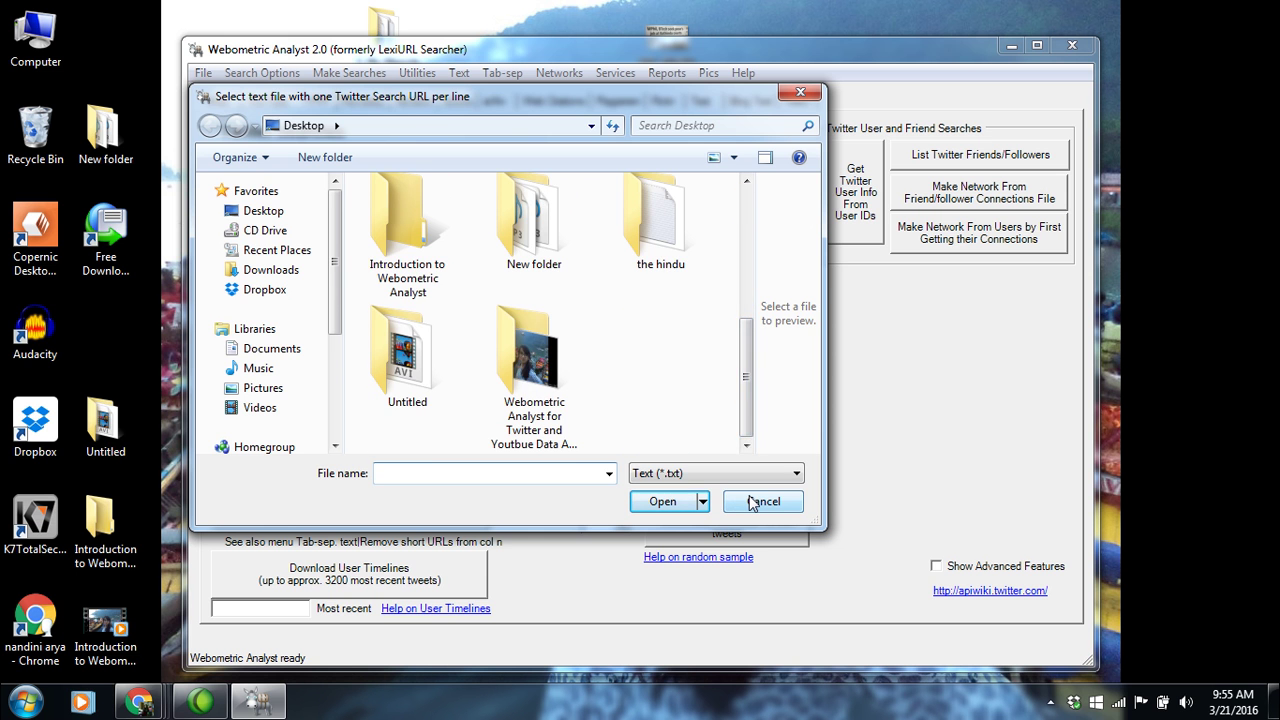
{"action": "left_click", "coordinate": [753, 502]}
Create a new text document named 'sample' on the desktop and open it in Notepad.
{"action": "right_click", "coordinate": [526, 213]}
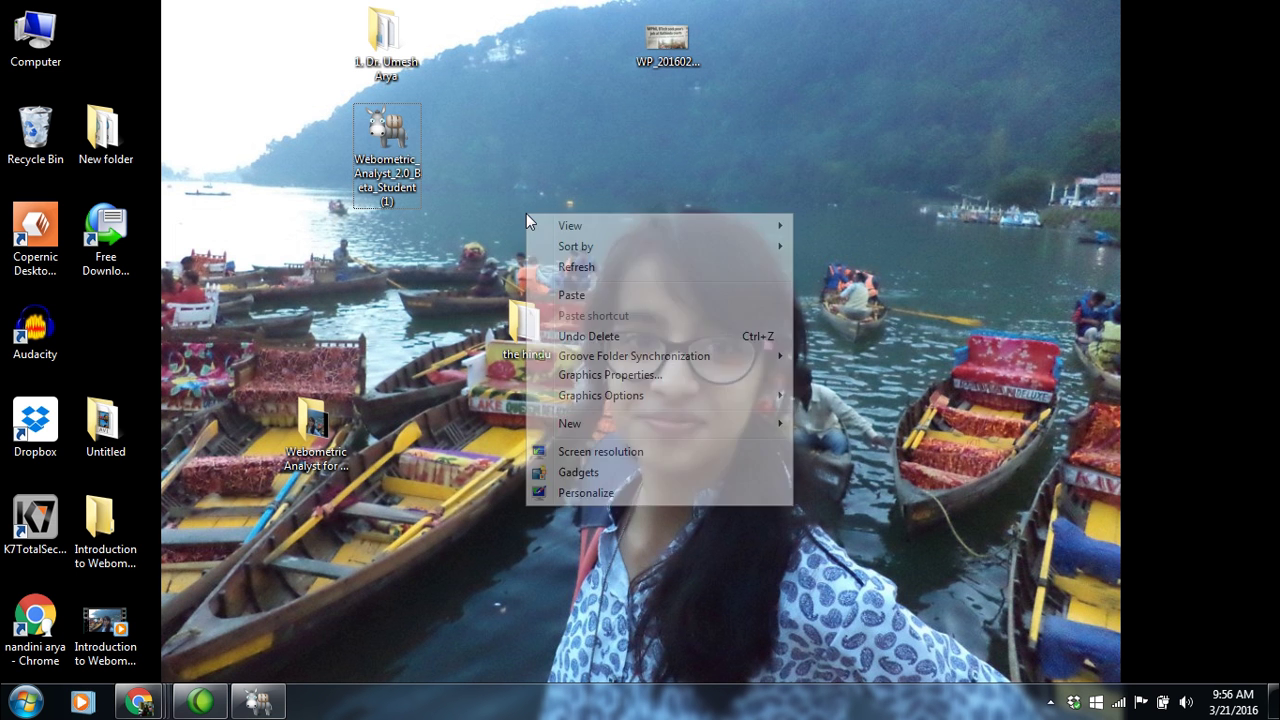
{"action": "mouse_move", "coordinate": [640, 423]}
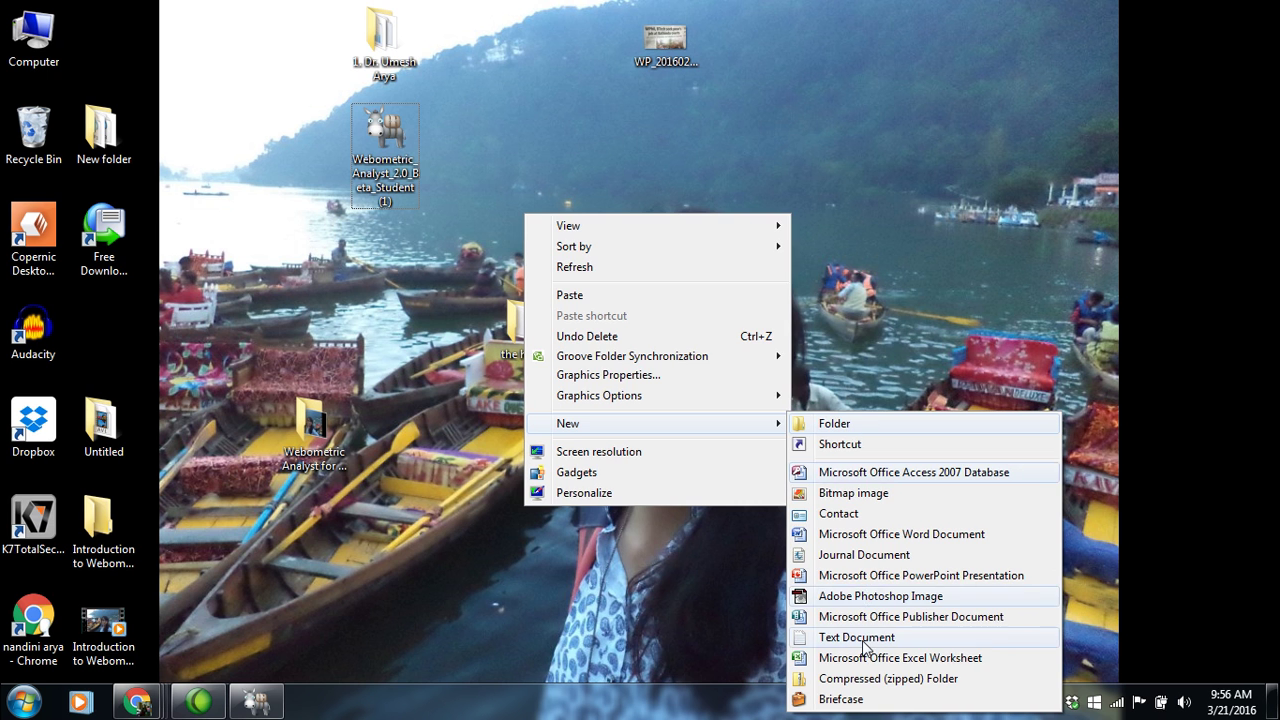
{"action": "left_click", "coordinate": [862, 640]}
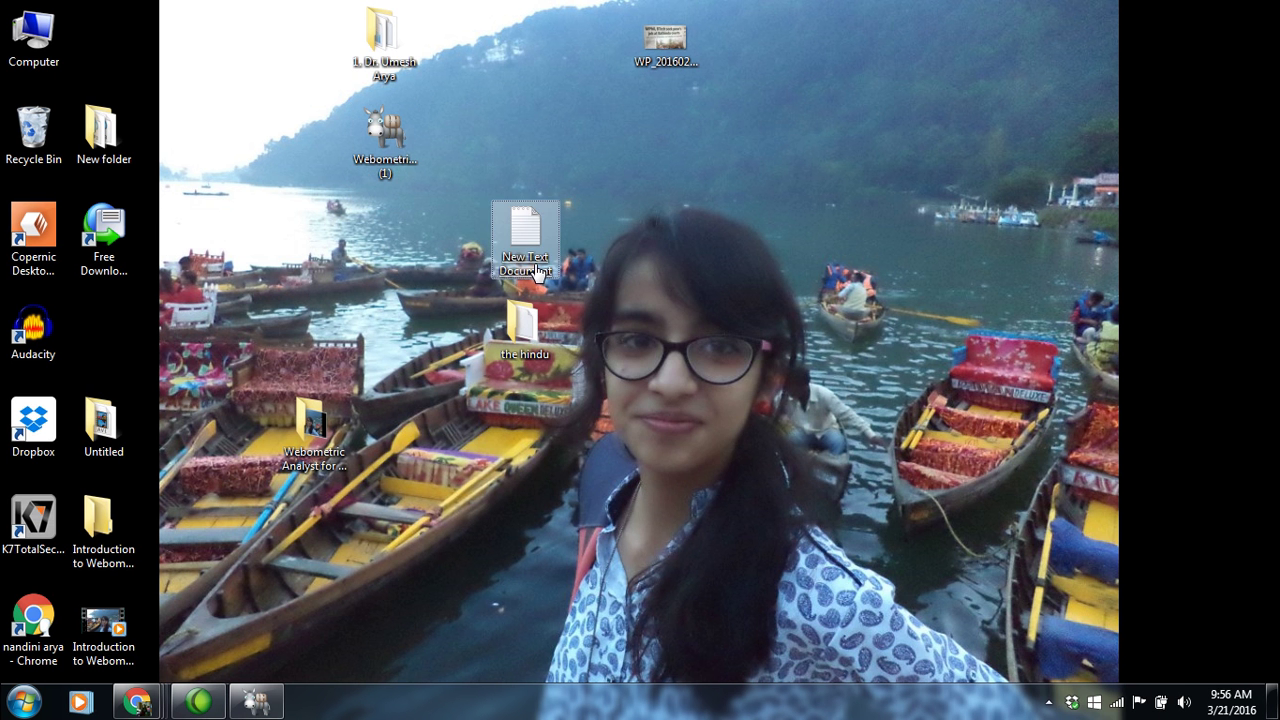
{"action": "type", "text": "sample"}
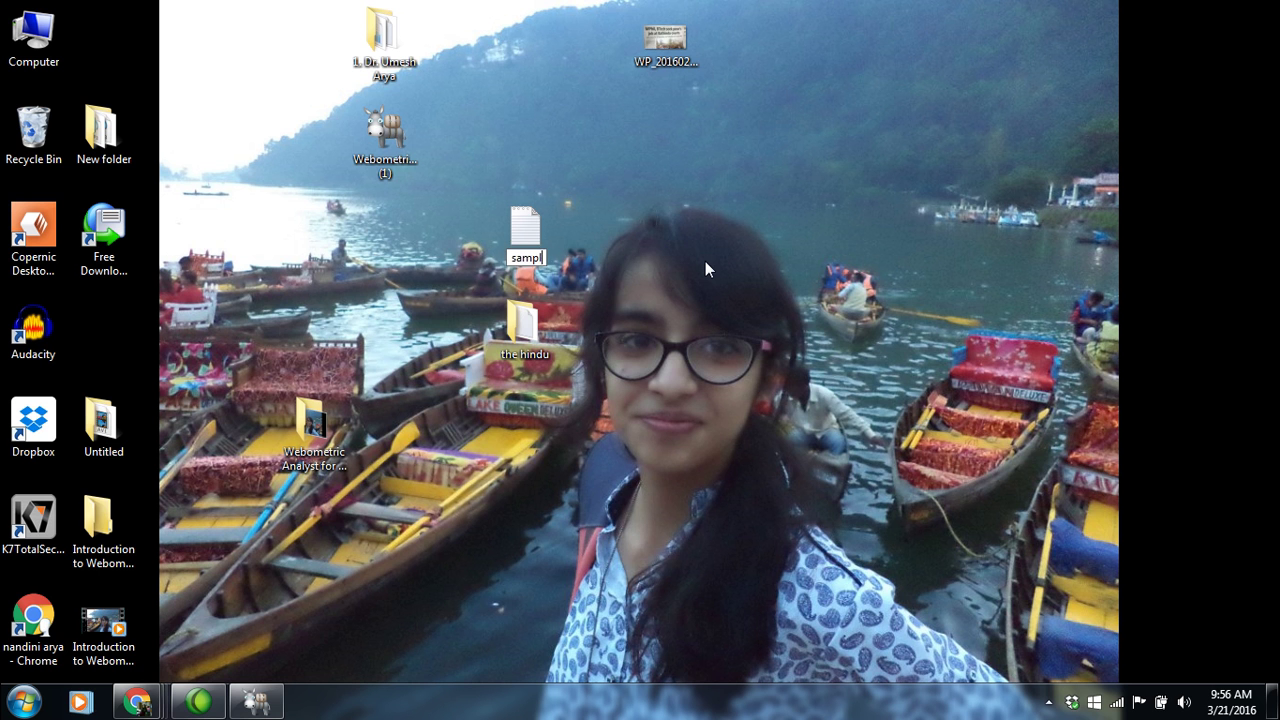
{"action": "key", "text": "Return"}
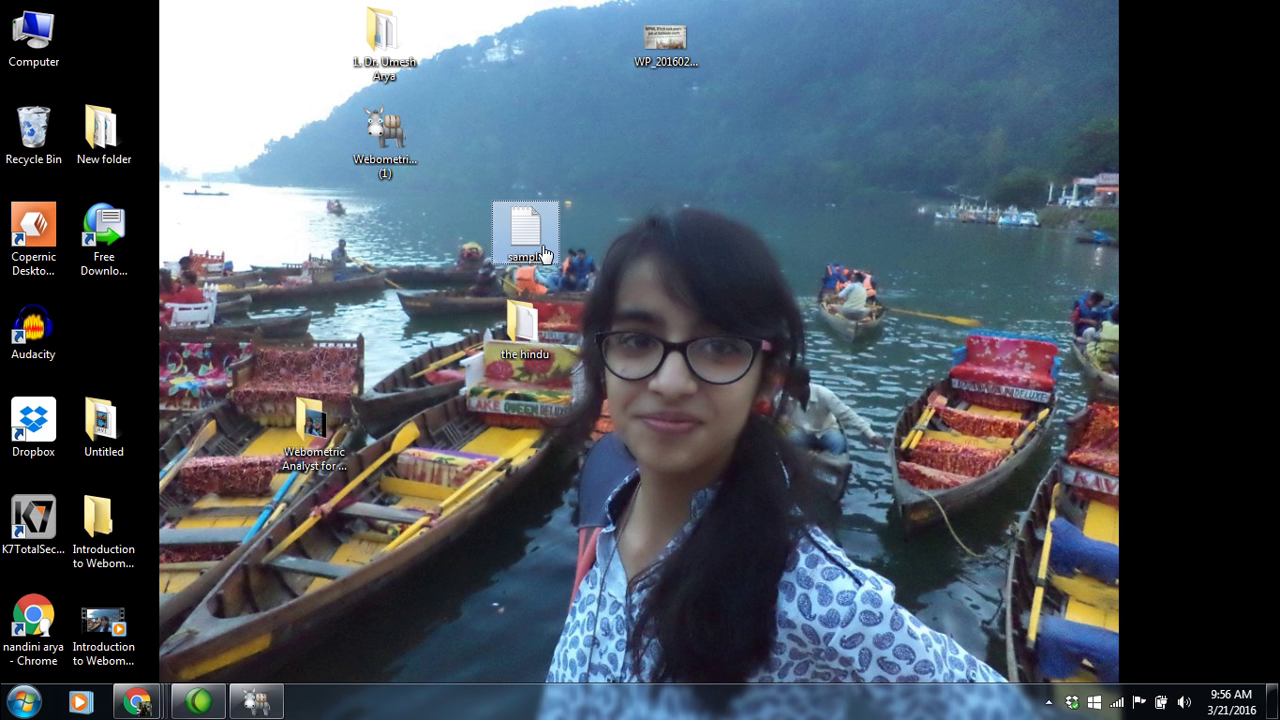
{"action": "double_click", "coordinate": [543, 253]}
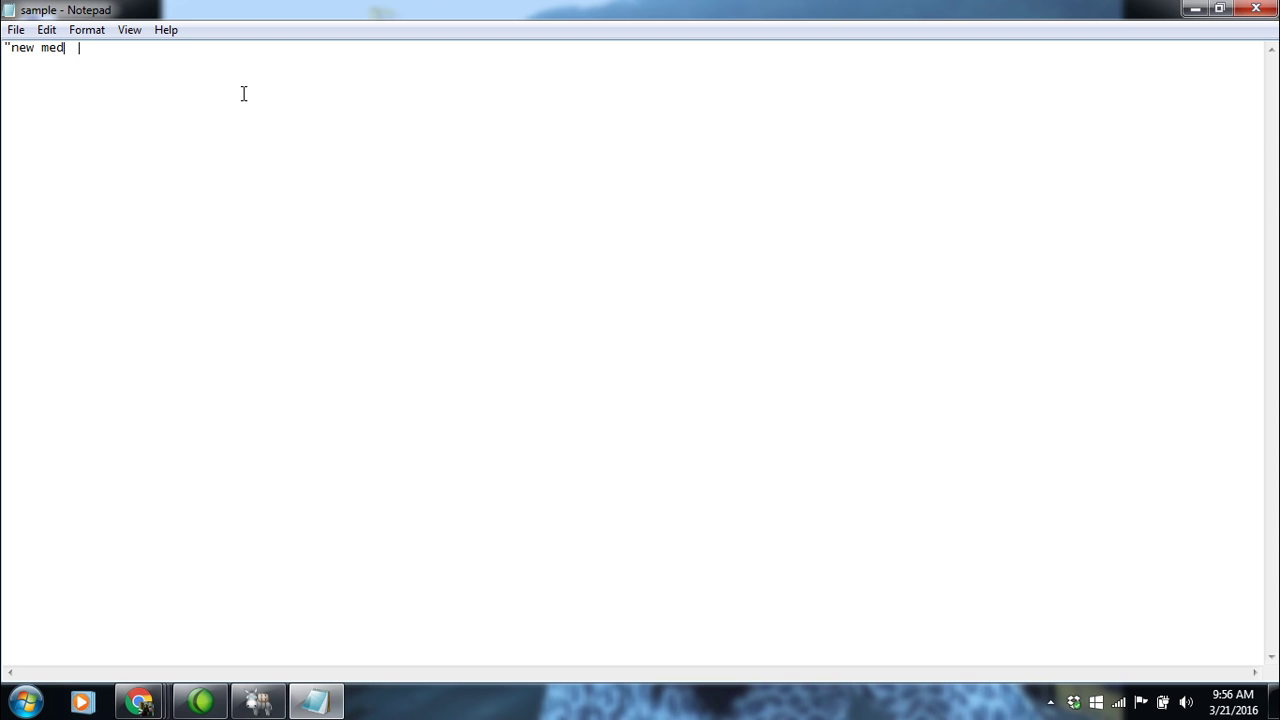
Enter "new media" and crime as the first two query lines.
{"action": "type", "text": "ia\""}
{"action": "key", "text": "Return"}
{"action": "type", "text": "crime"}
{"action": "key", "text": "Return"}
{"action": "key", "text": "BackSpace"}
{"action": "key", "text": "Return"}
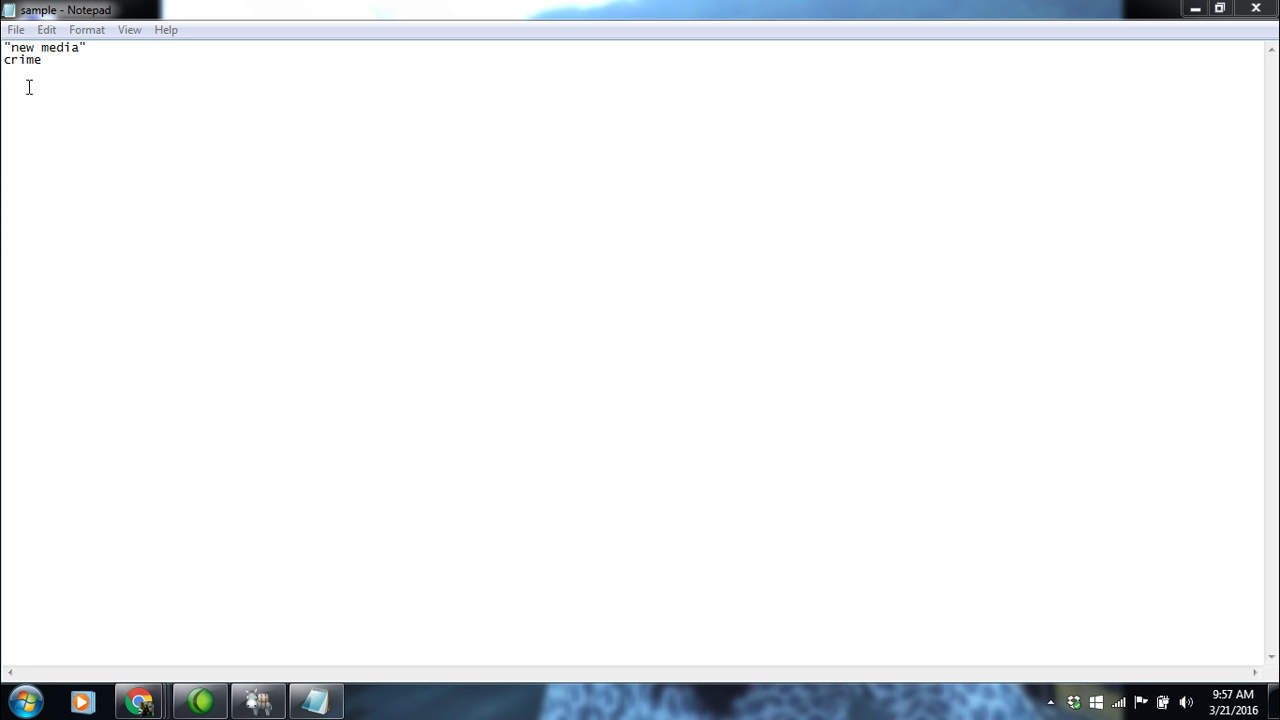
Add defence and "world culture festival" as the third and fourth query lines.
{"action": "type", "text": "defen"}
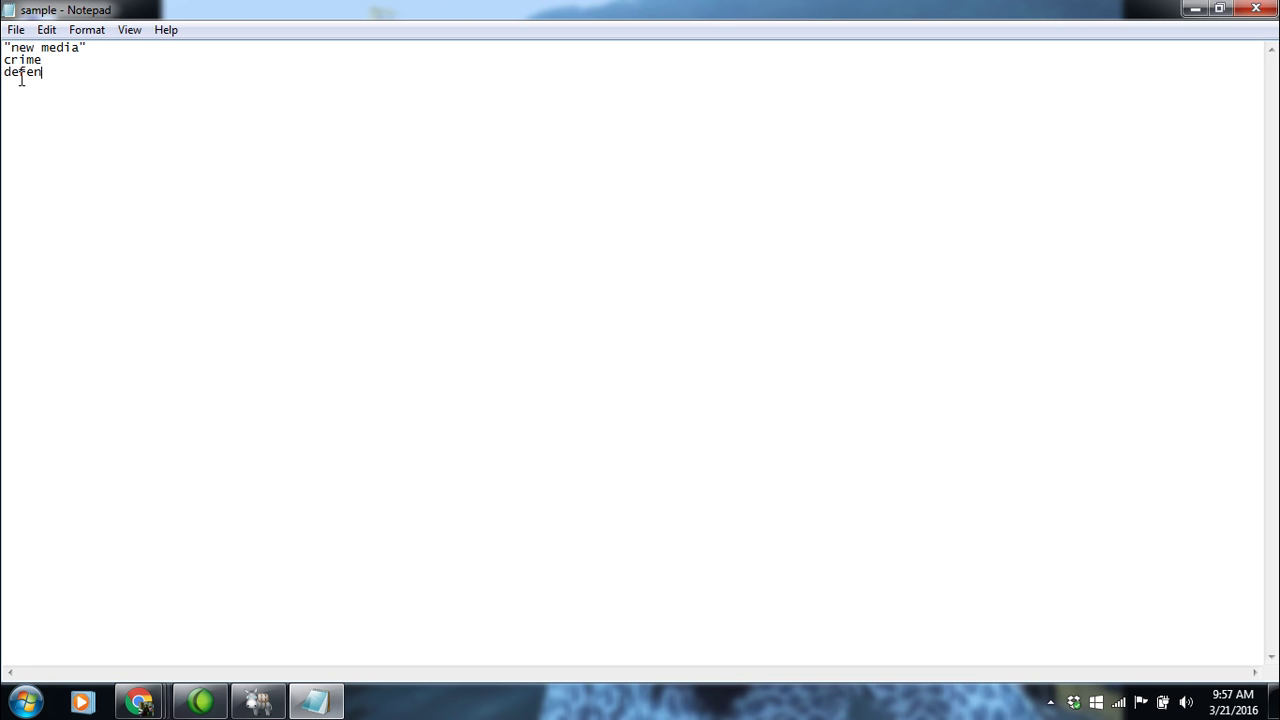
{"action": "type", "text": "ce"}
{"action": "key", "text": "Return"}
{"action": "type", "text": "\"word"}
{"action": "key", "text": "BackSpace"}
{"action": "key", "text": "BackSpace"}
{"action": "type", "text": "ld culture "}
{"action": "type", "text": "festival"}
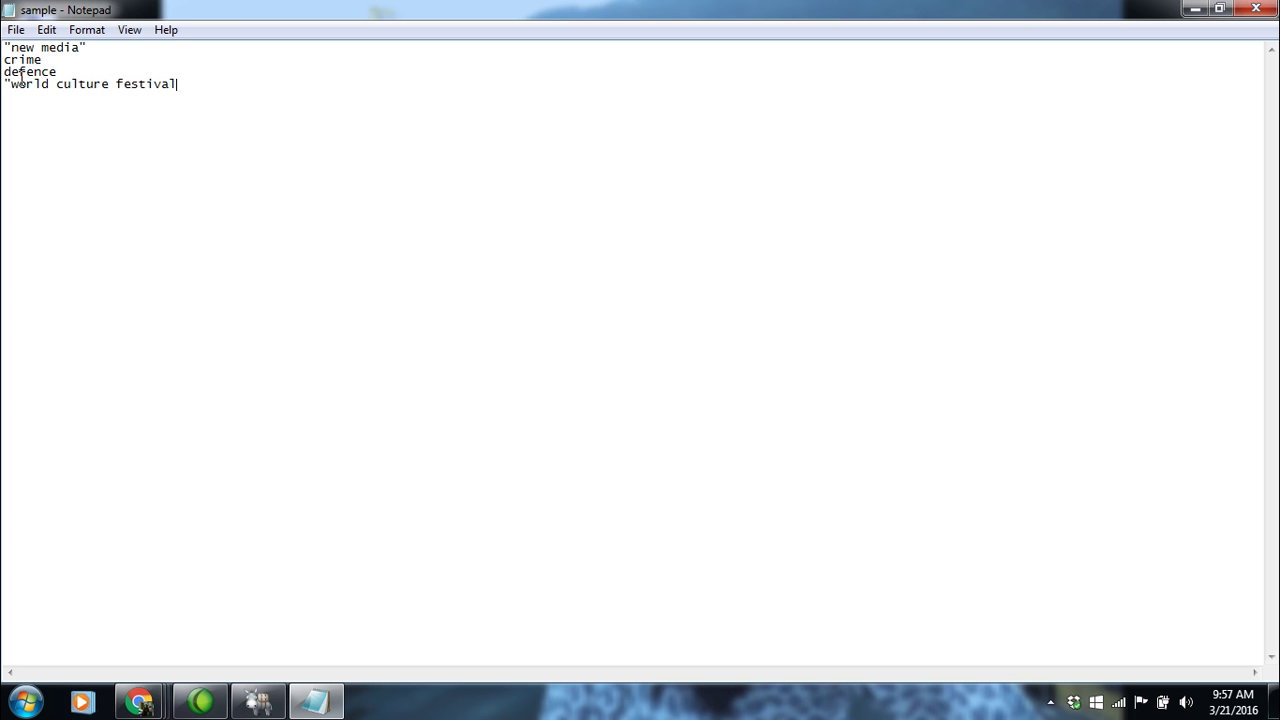
{"action": "type", "text": "\""}
Highlight the quoted phrases to show the quoting, then close the sample file.
{"action": "left_click", "coordinate": [84, 163]}
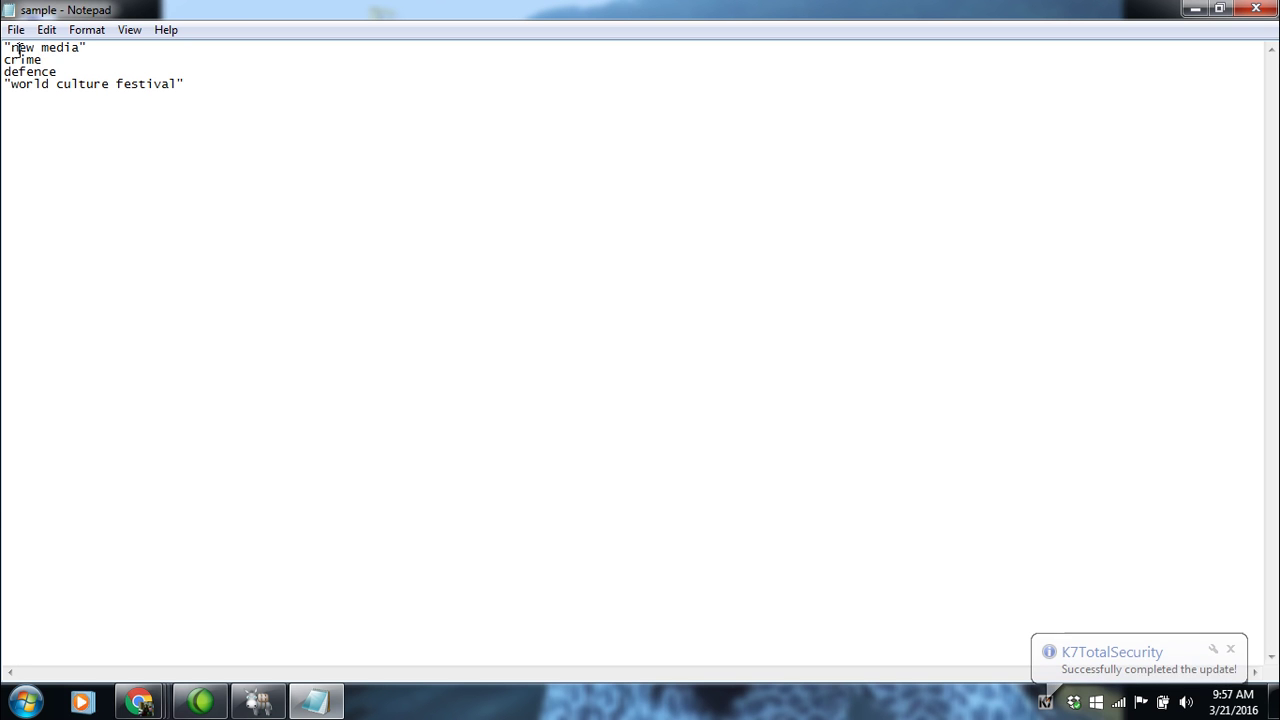
{"action": "left_click_drag", "start_coordinate": [18, 47], "coordinate": [72, 50]}
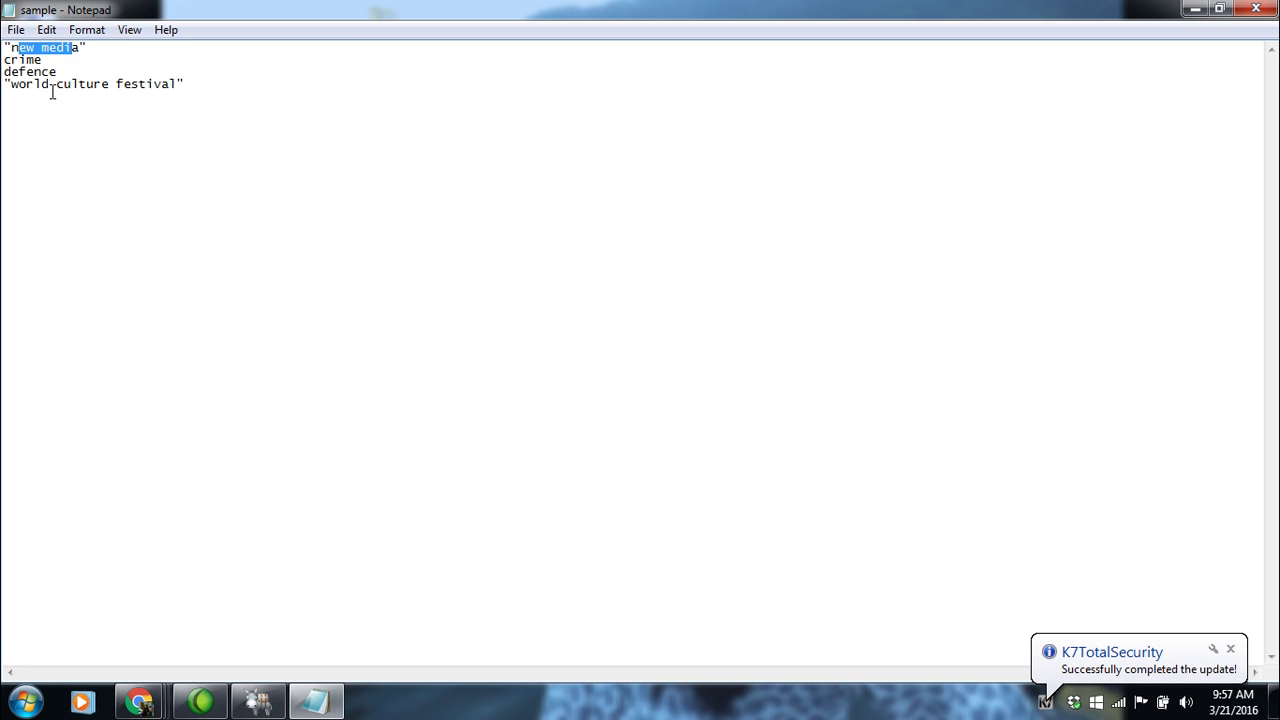
{"action": "left_click", "coordinate": [50, 88]}
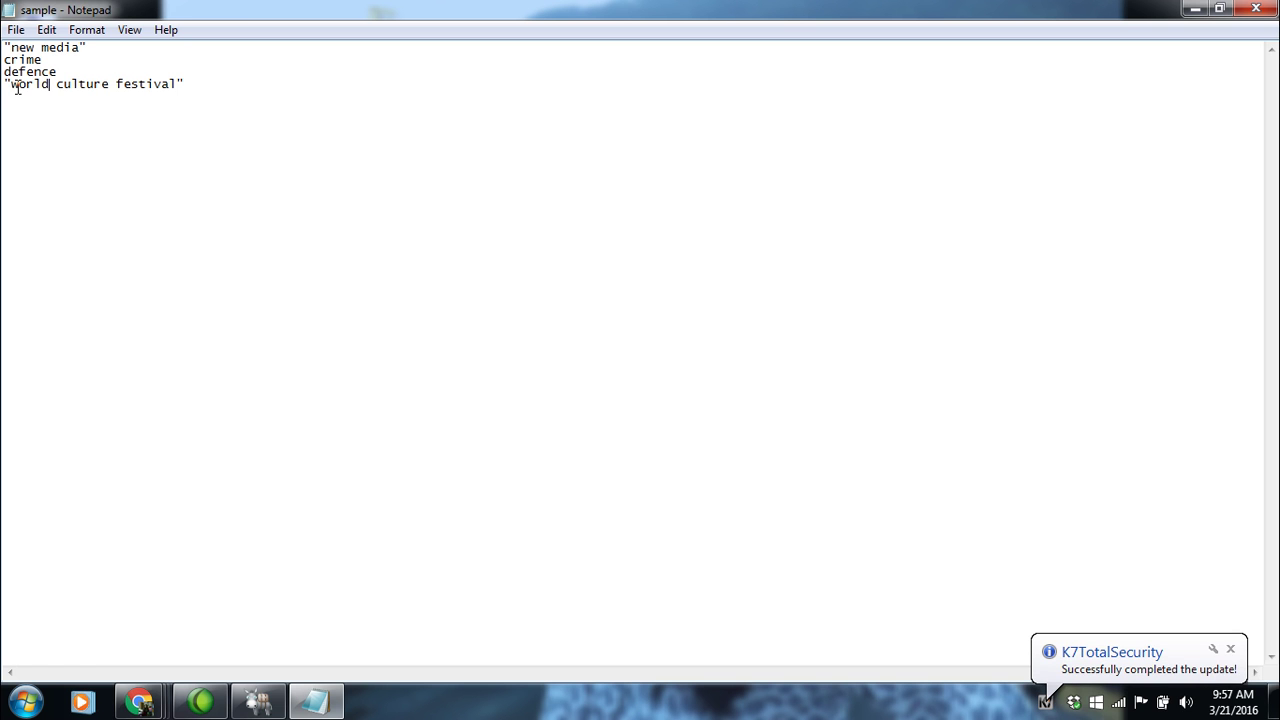
{"action": "left_click", "coordinate": [179, 84]}
{"action": "left_click_drag", "start_coordinate": [179, 84], "coordinate": [188, 84]}
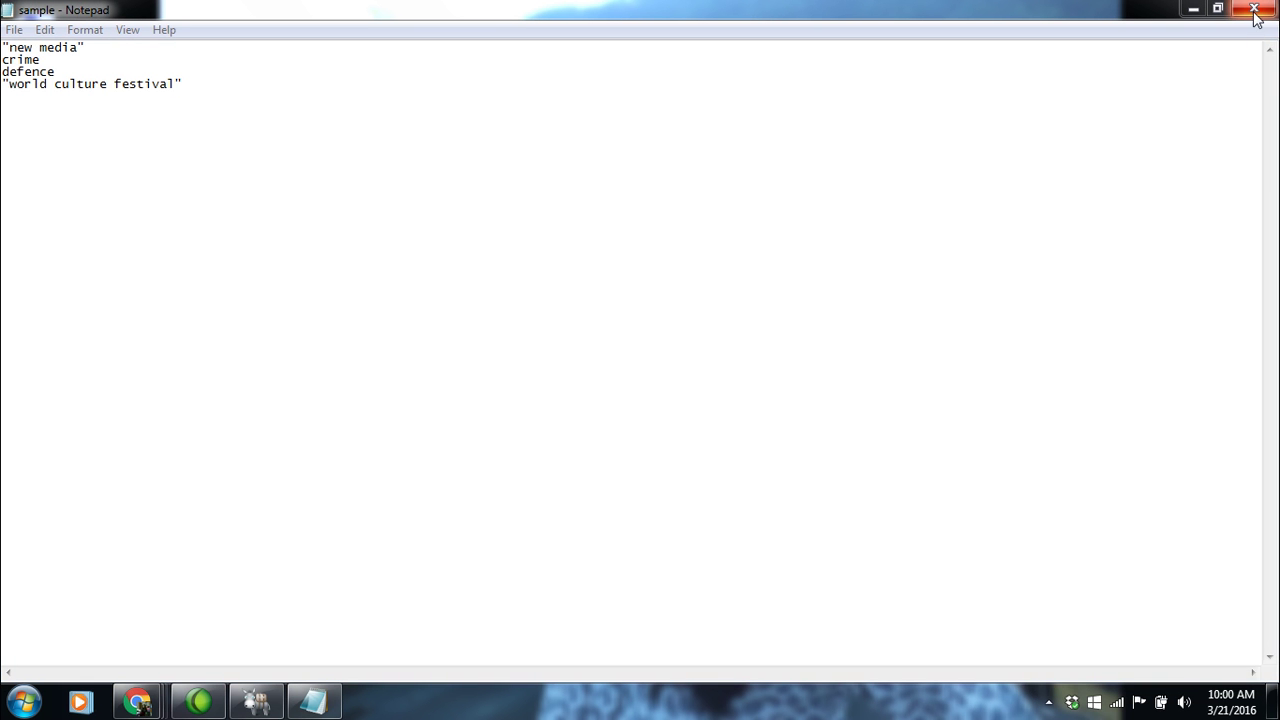
{"action": "left_click", "coordinate": [1255, 10]}
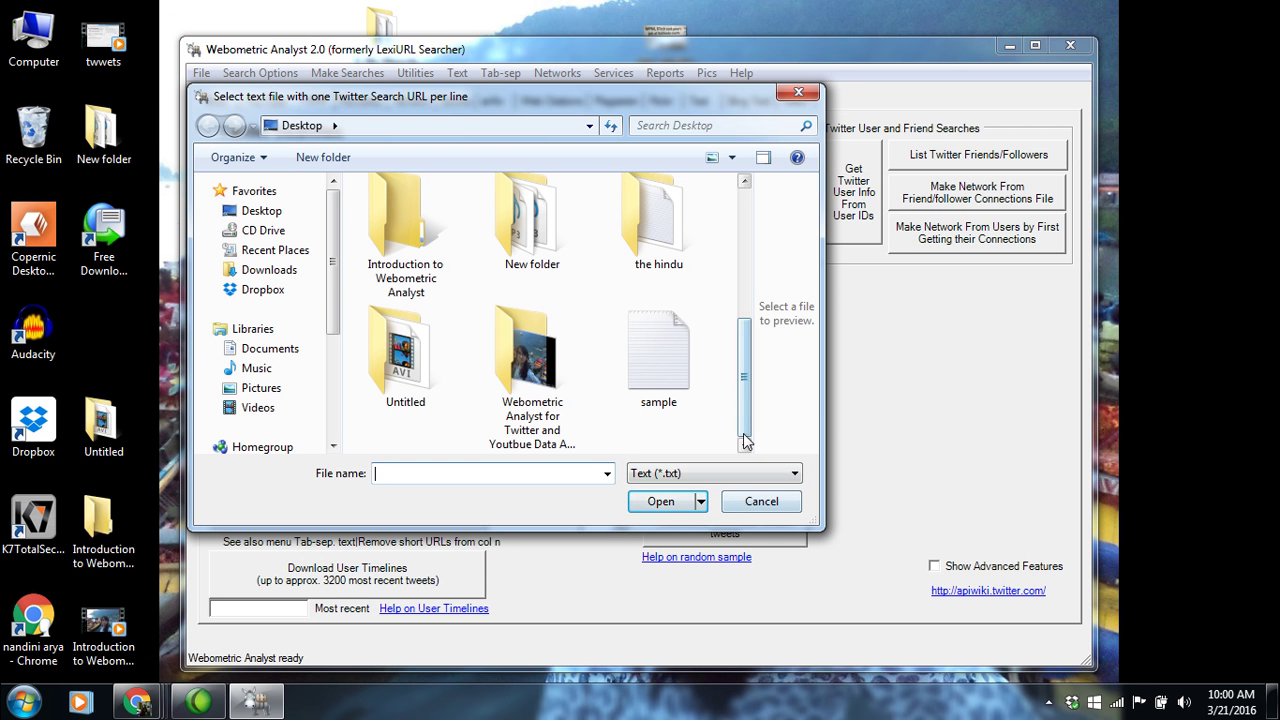
Load sample as the continuous Twitter search list and accept the Twitter login request.
{"action": "left_click", "coordinate": [750, 503]}
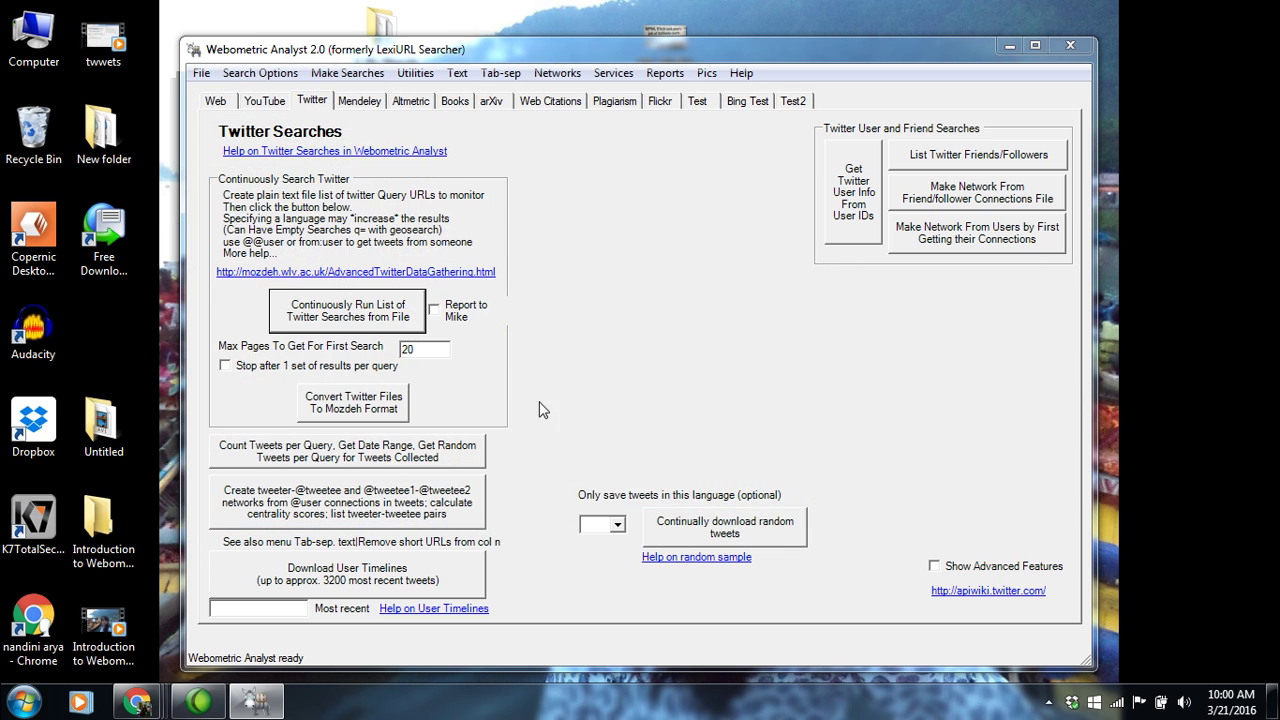
{"action": "left_click", "coordinate": [367, 320]}
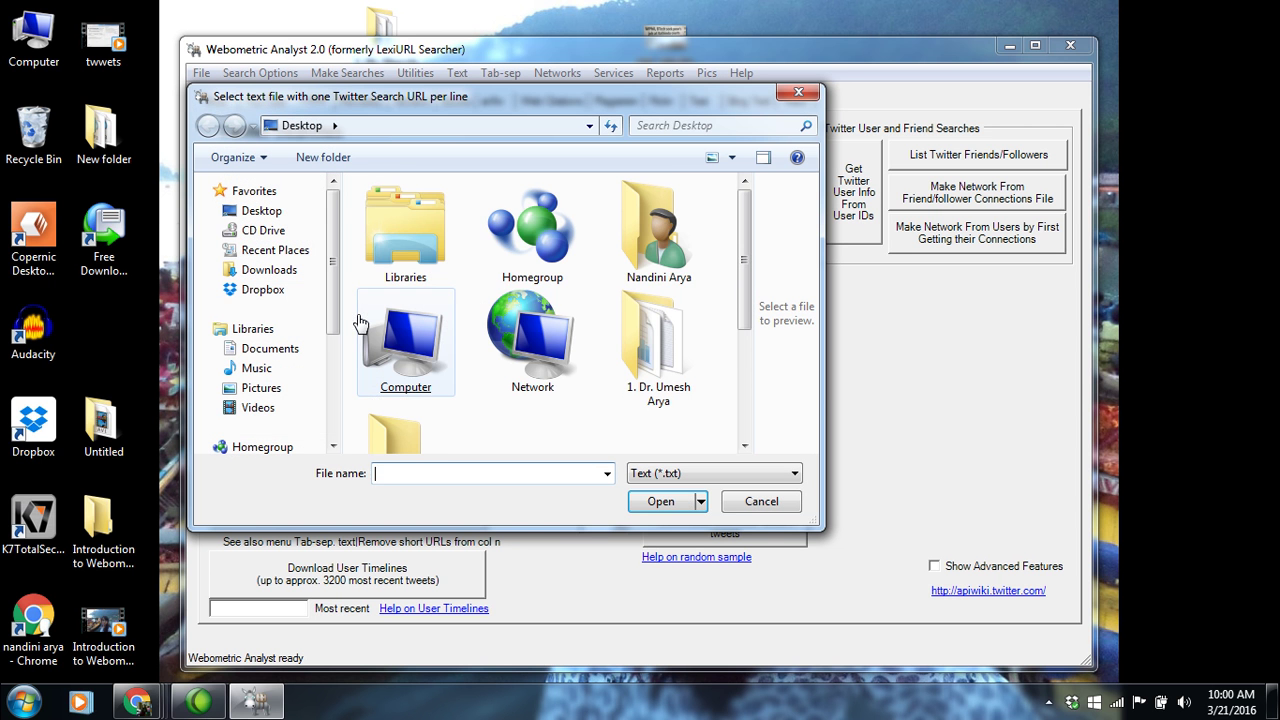
{"action": "left_click_drag", "start_coordinate": [744, 264], "coordinate": [746, 384]}
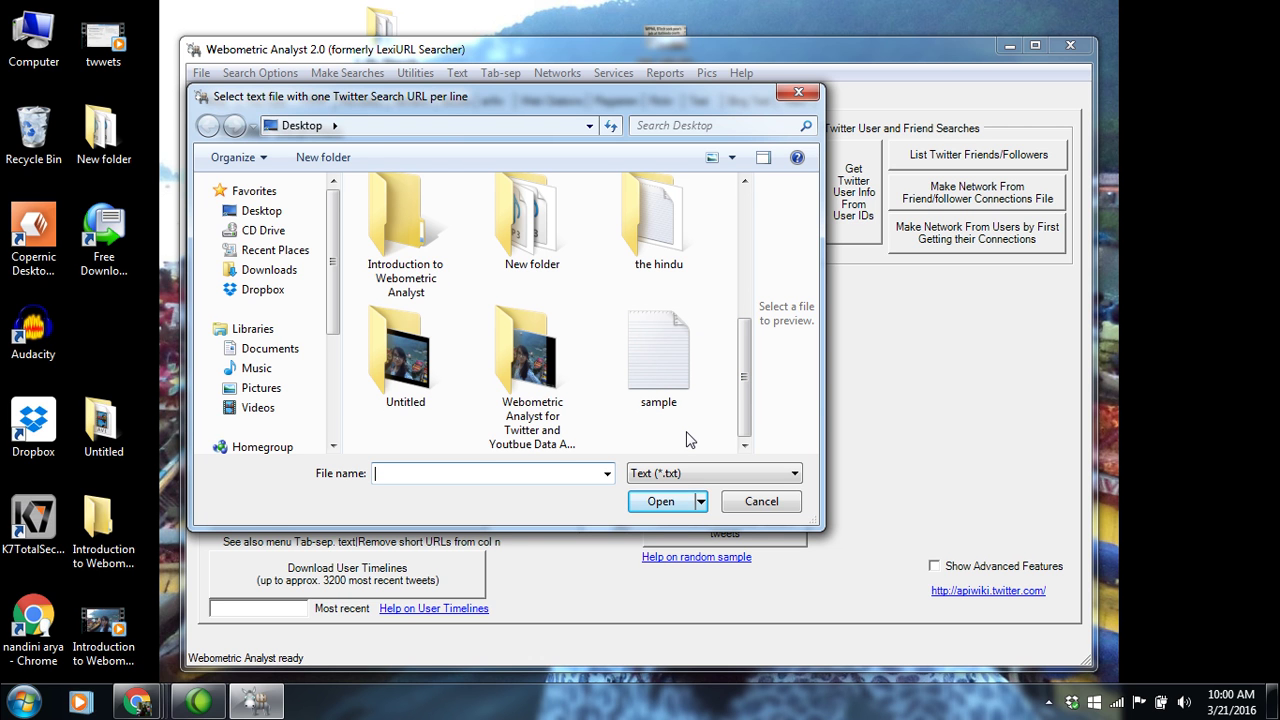
{"action": "double_click", "coordinate": [668, 368]}
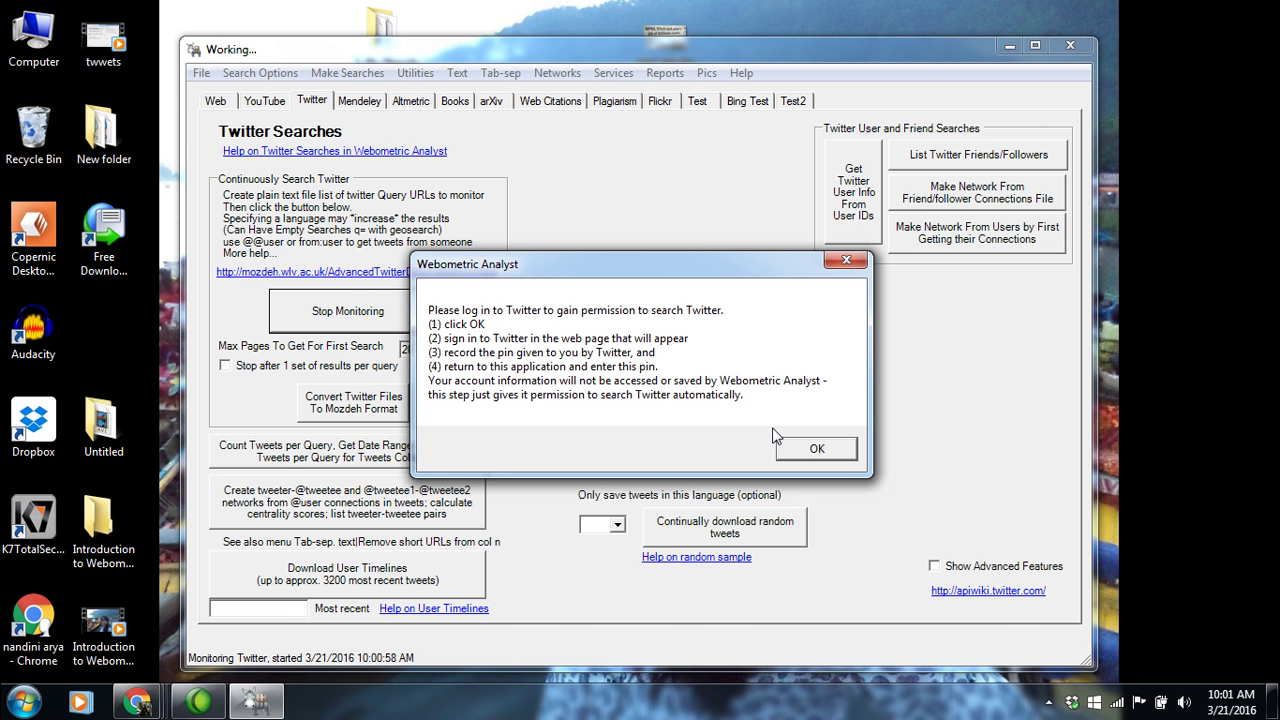
{"action": "left_click", "coordinate": [806, 451]}
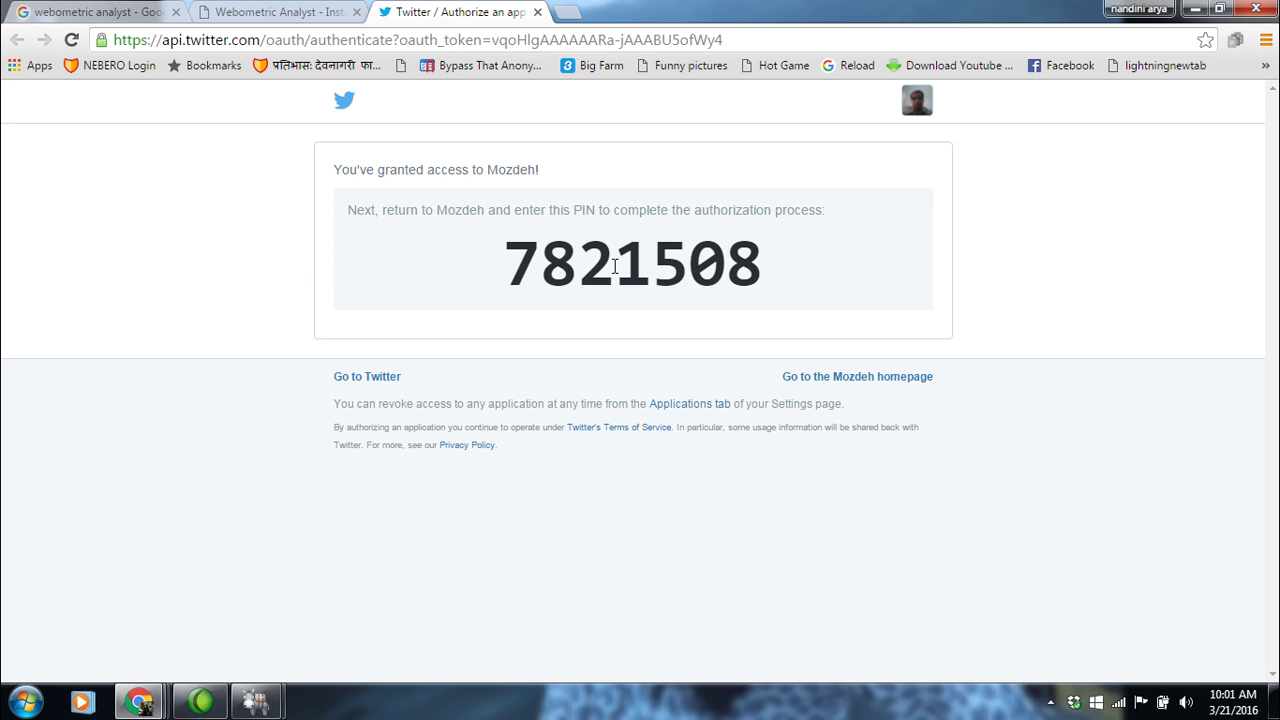
Select the seven-digit authorisation PIN shown on the Twitter page.
{"action": "double_click", "coordinate": [605, 264]}
{"action": "key", "text": "ctrl+c"}
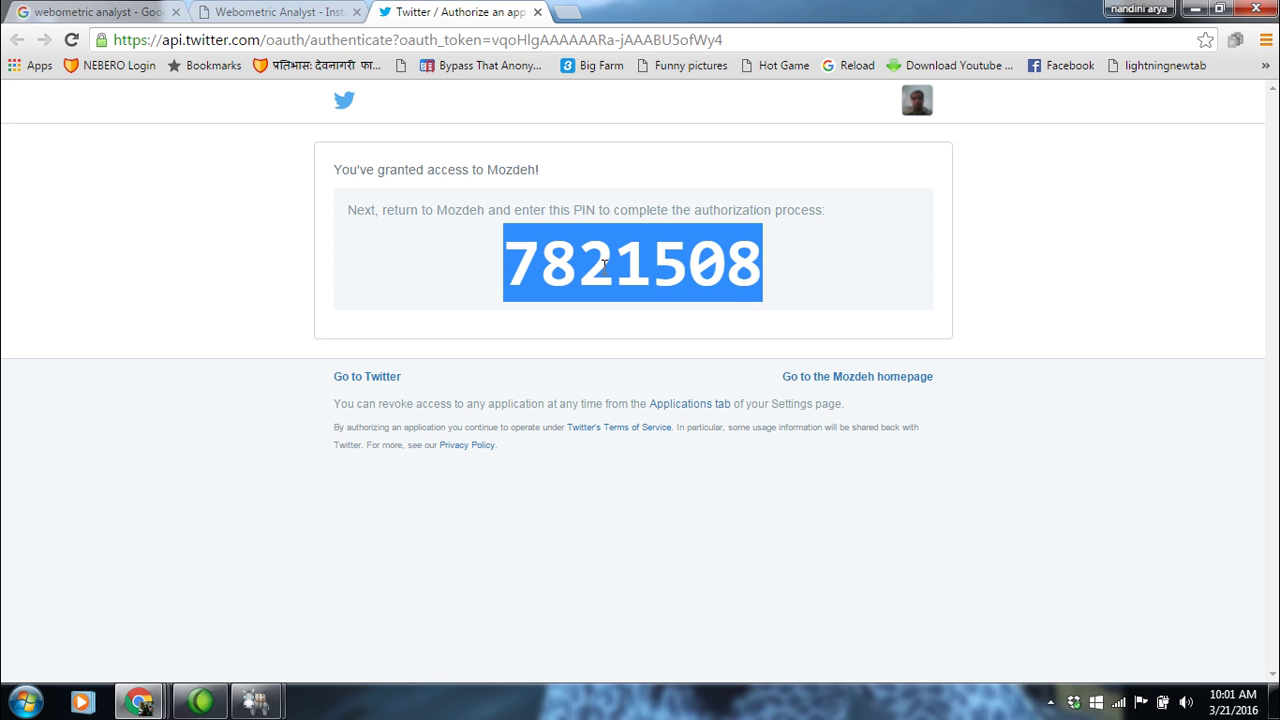
{"action": "mouse_move", "coordinate": [256, 701]}
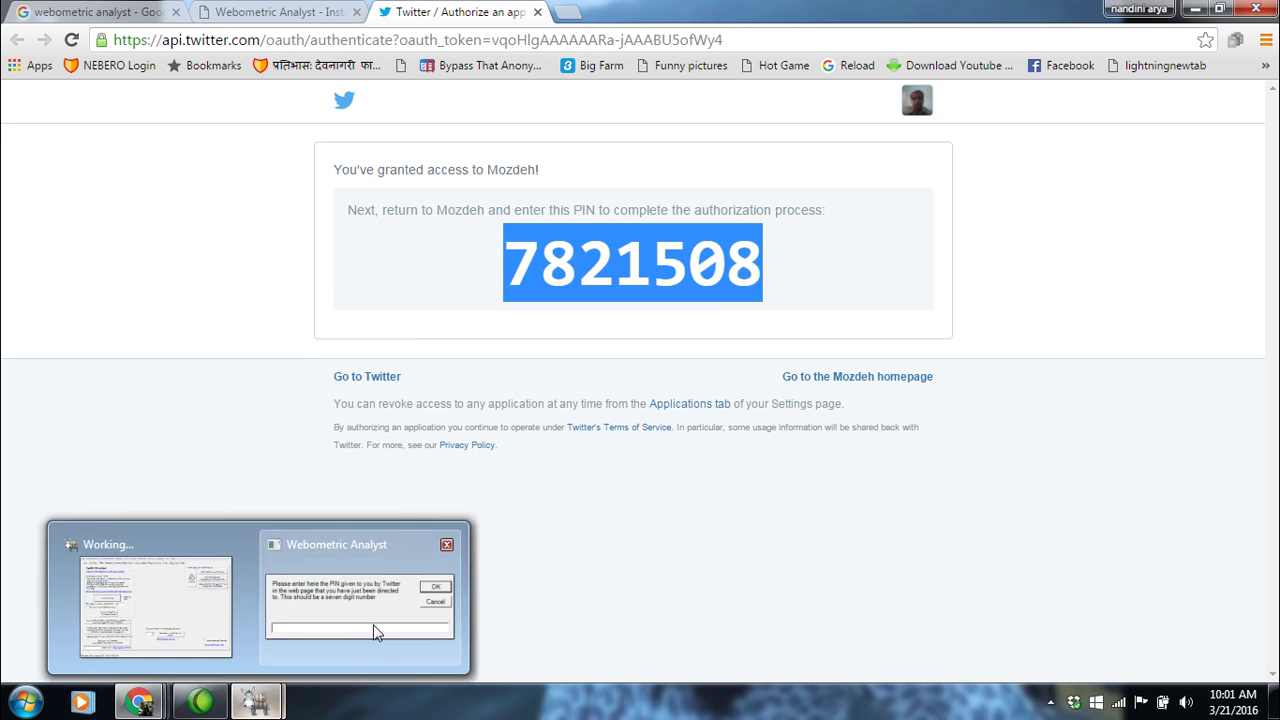
Submit the pasted PIN, keep 'en' as search language, and stop monitoring once tweets are collected.
{"action": "left_click", "coordinate": [375, 632]}
{"action": "key", "text": "ctrl+v"}
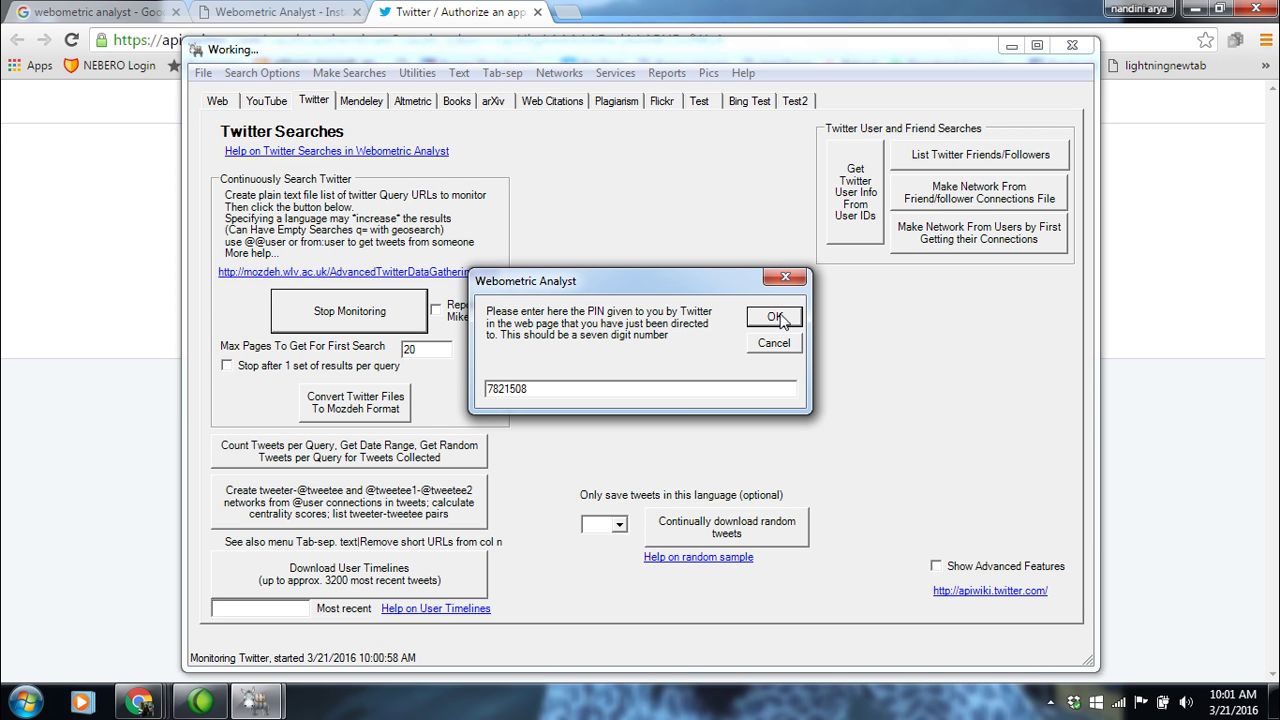
{"action": "left_click", "coordinate": [775, 318]}
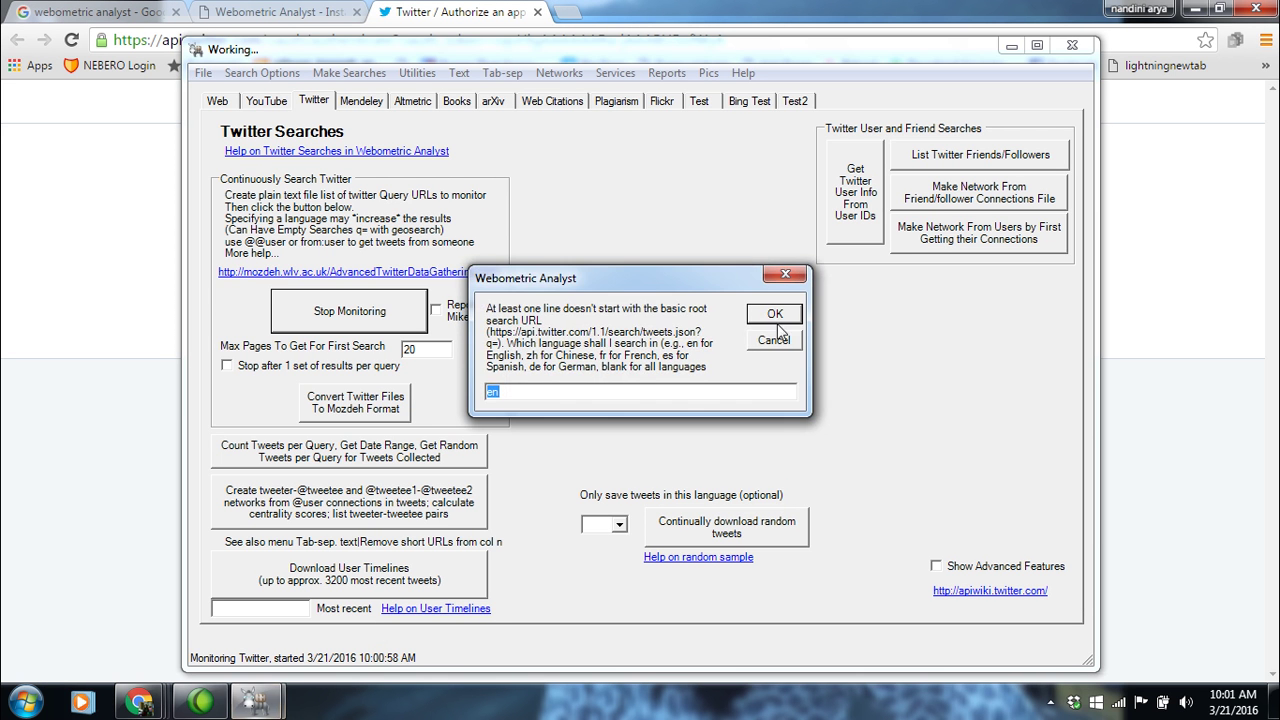
{"action": "left_click", "coordinate": [788, 318]}
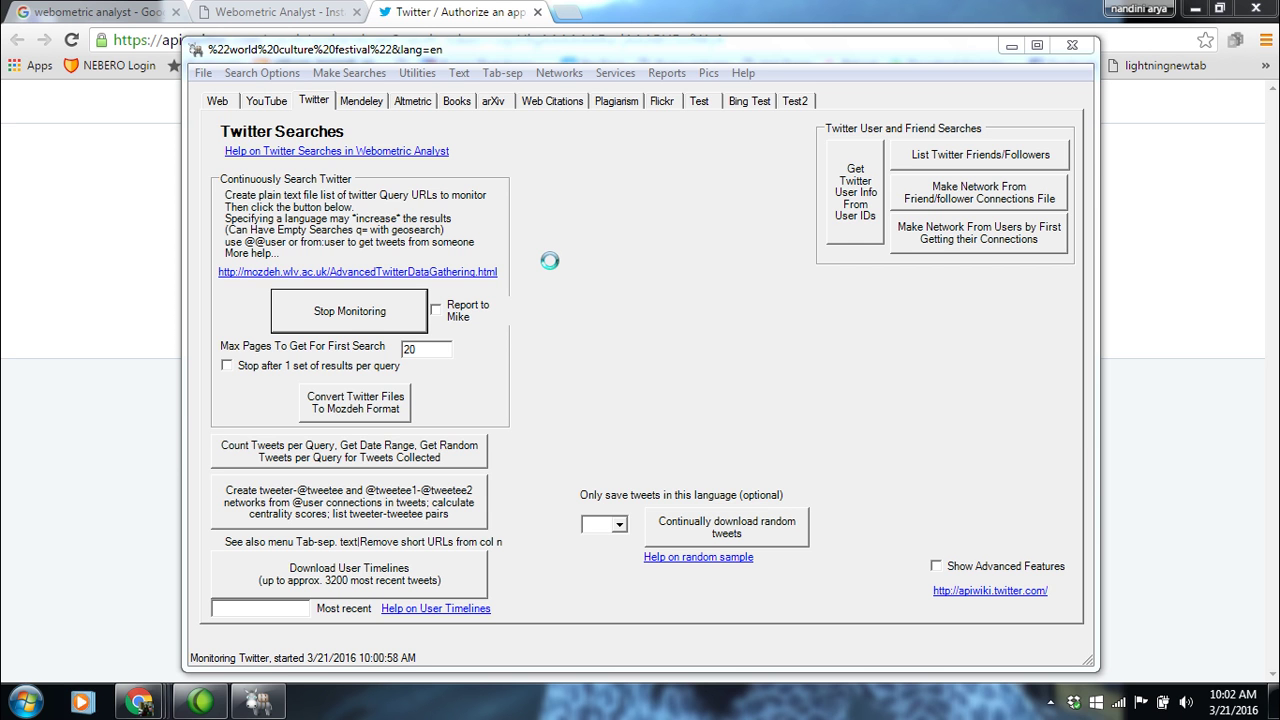
{"action": "left_click", "coordinate": [349, 312]}
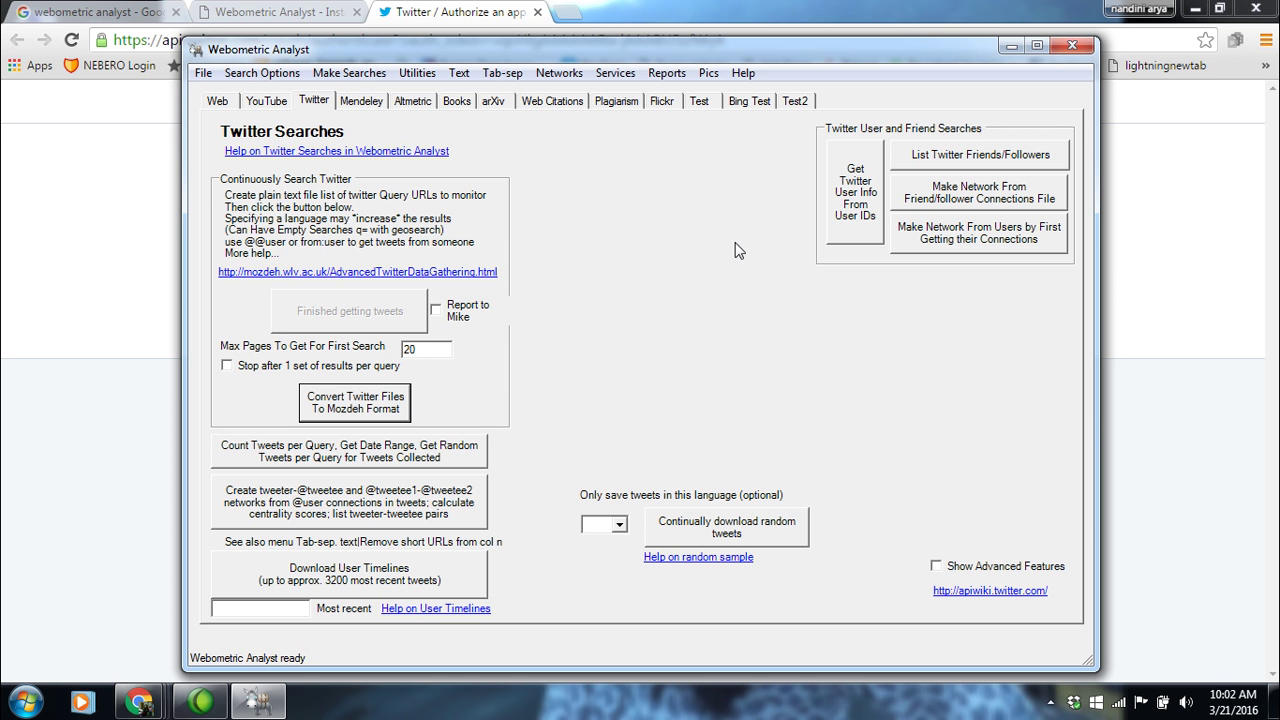
Show the desktop and select the sample_Tweets output text file.
{"action": "key", "text": "super+d"}
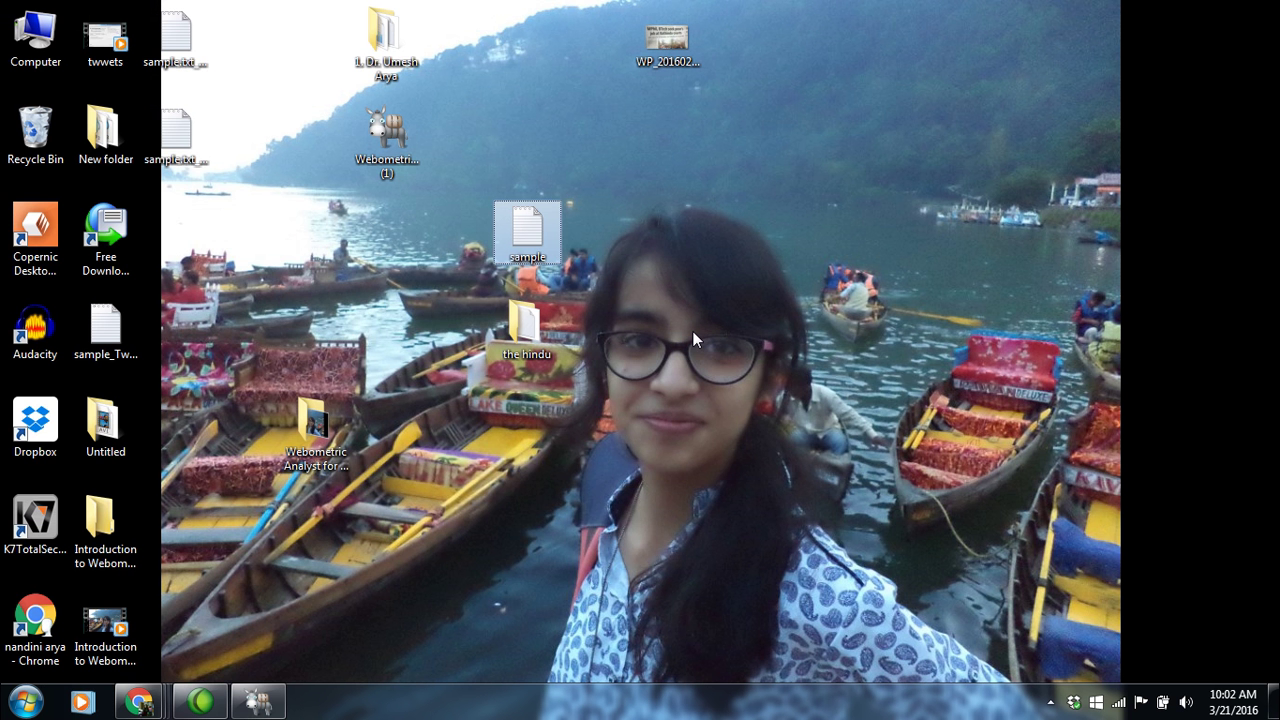
{"action": "left_click", "coordinate": [300, 340]}
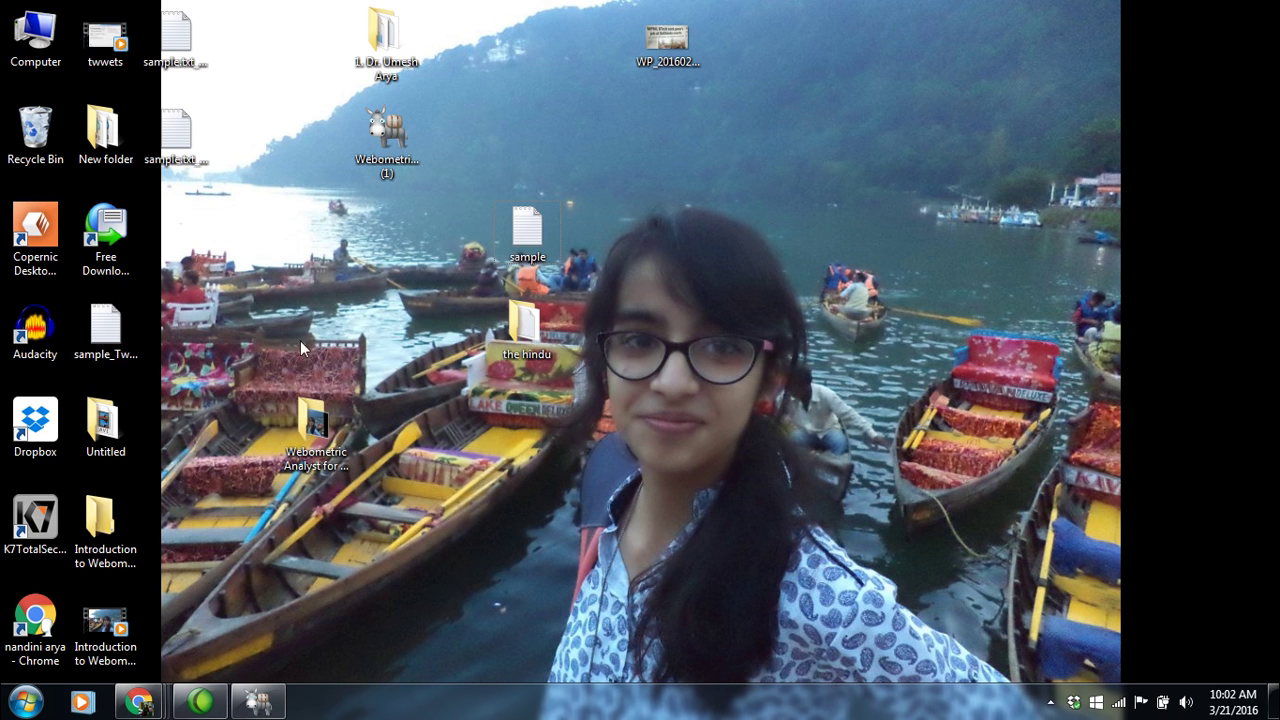
{"action": "key", "text": "s"}
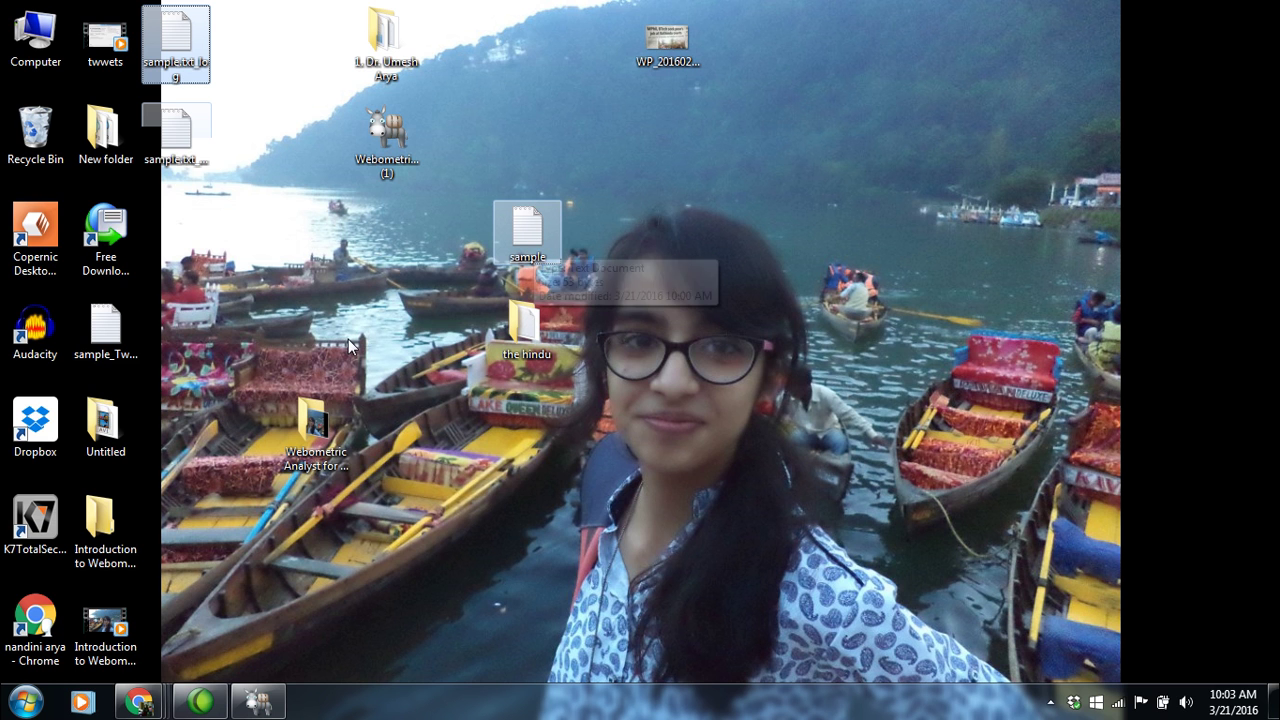
{"action": "left_click", "coordinate": [92, 360]}
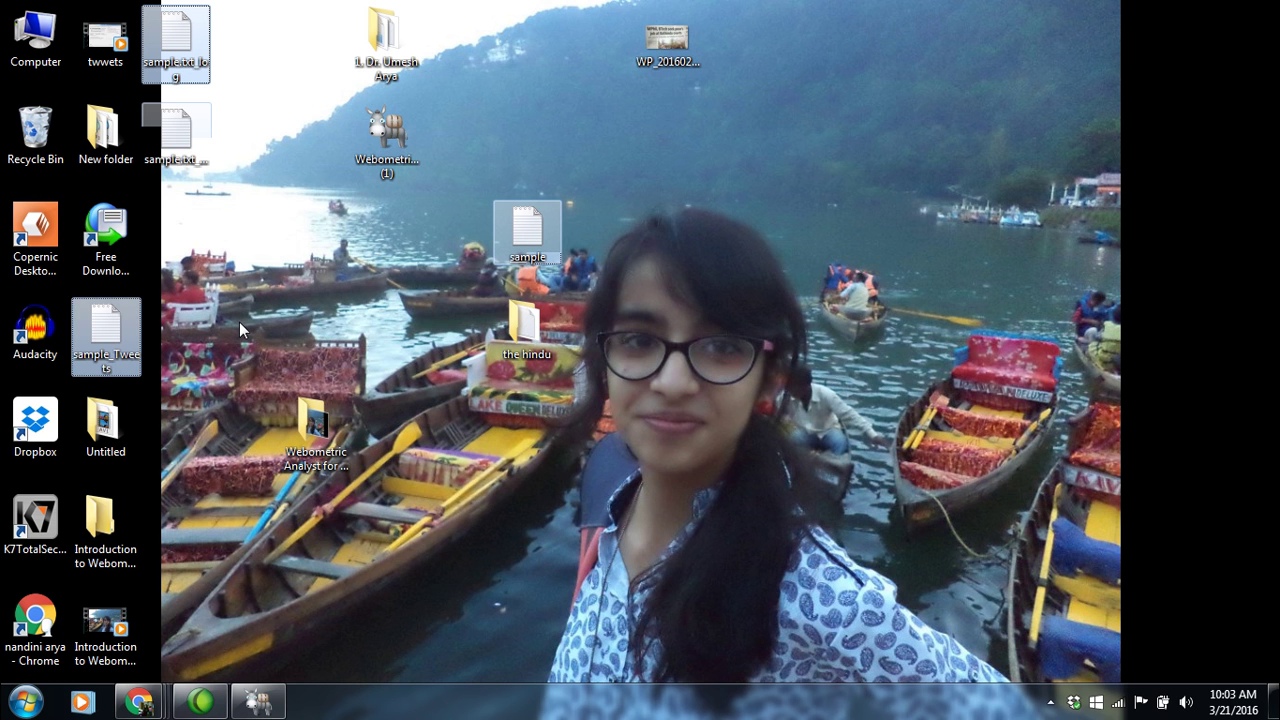
Open sample_Tweets in a maximised Notepad, select all its content, then close it.
{"action": "double_click", "coordinate": [115, 358]}
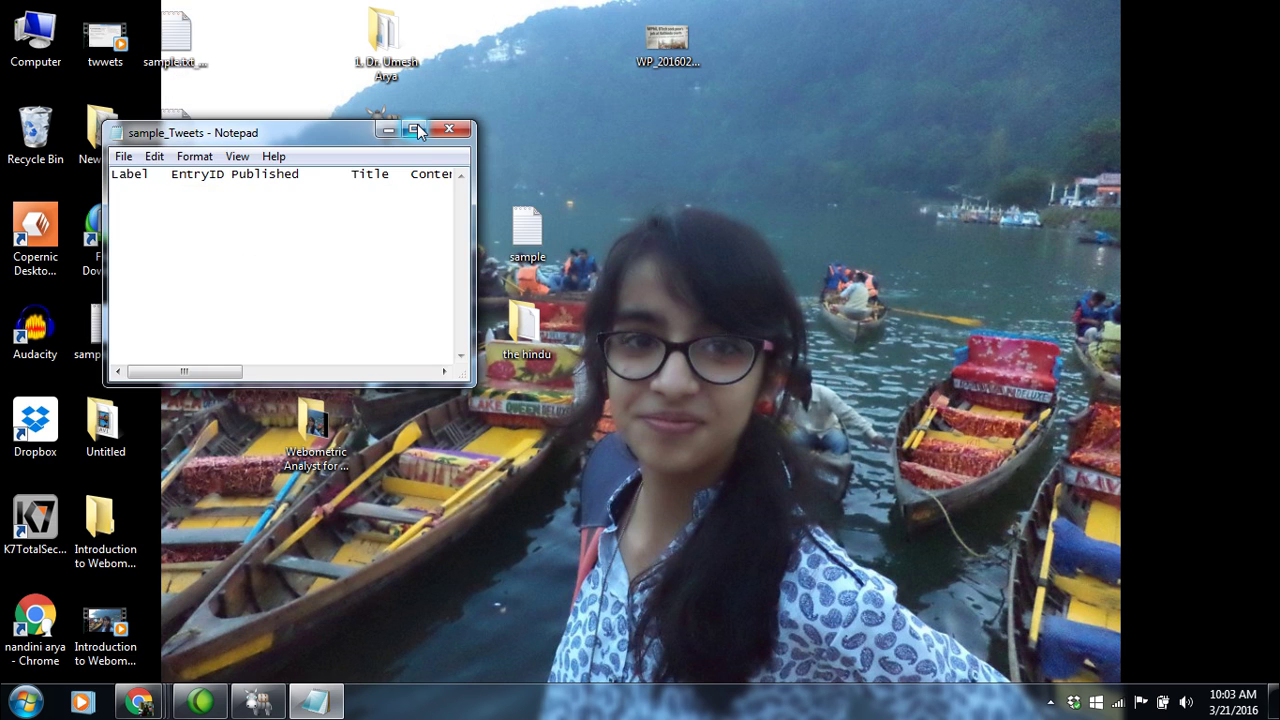
{"action": "left_click", "coordinate": [415, 129]}
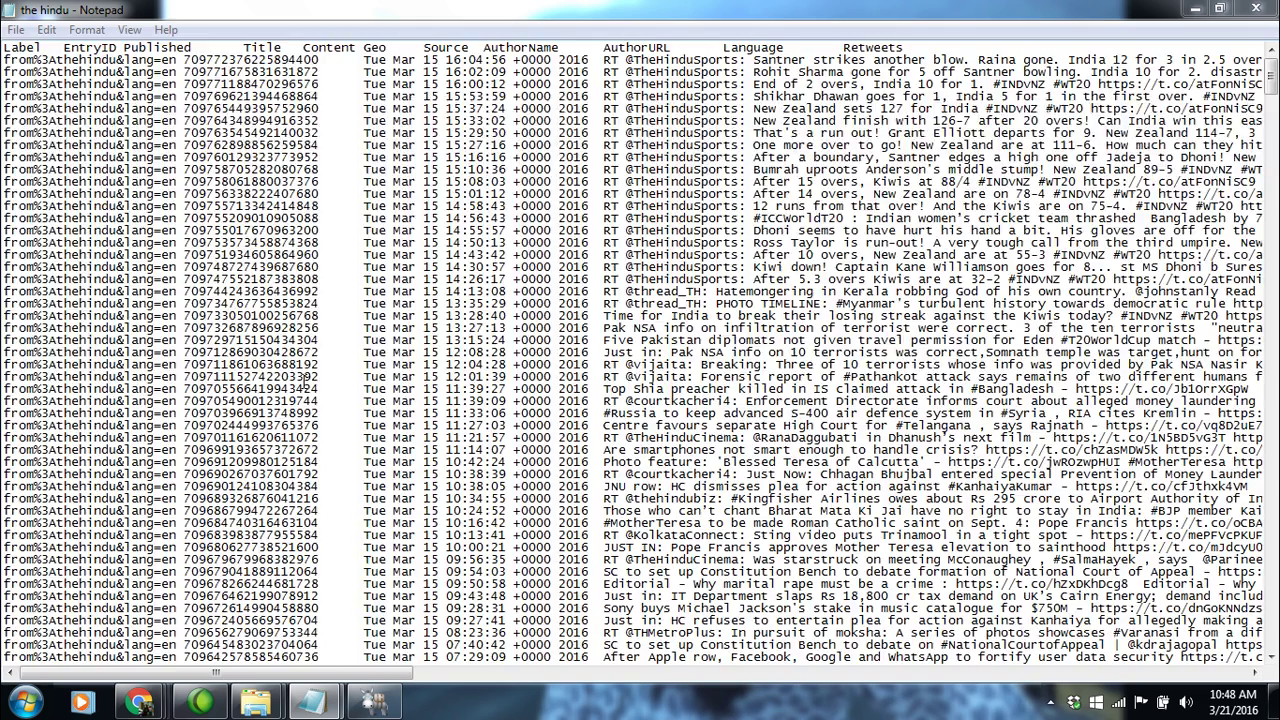
{"action": "key", "text": "ctrl+a"}
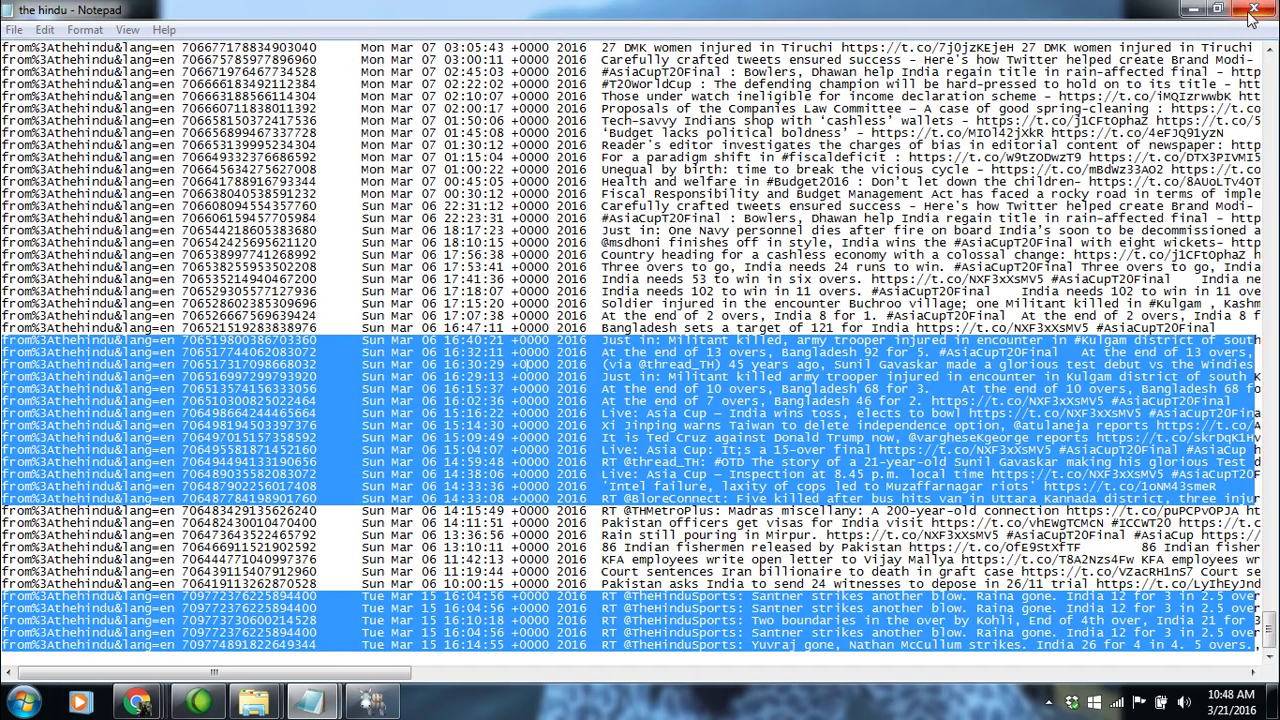
{"action": "left_click", "coordinate": [1253, 12]}
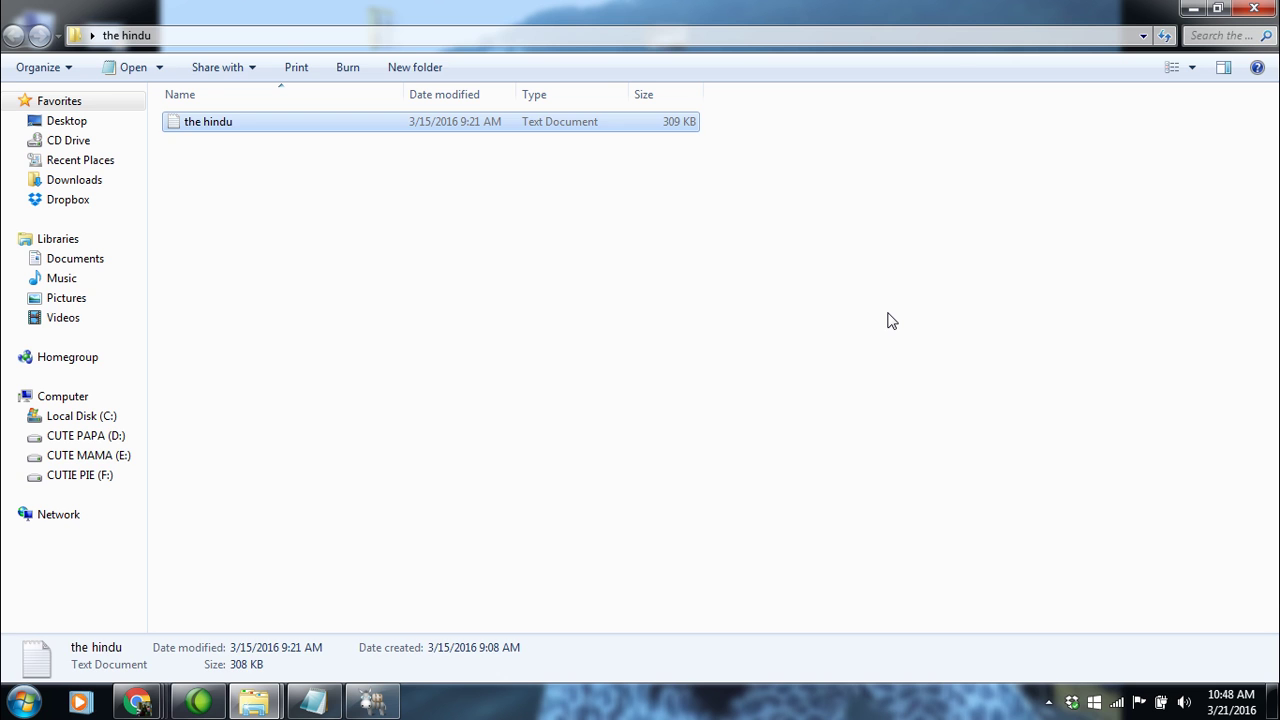
Close the hindu folder window, refresh the desktop, and check Webometric Analyst's taskbar button.
{"action": "left_click", "coordinate": [891, 320]}
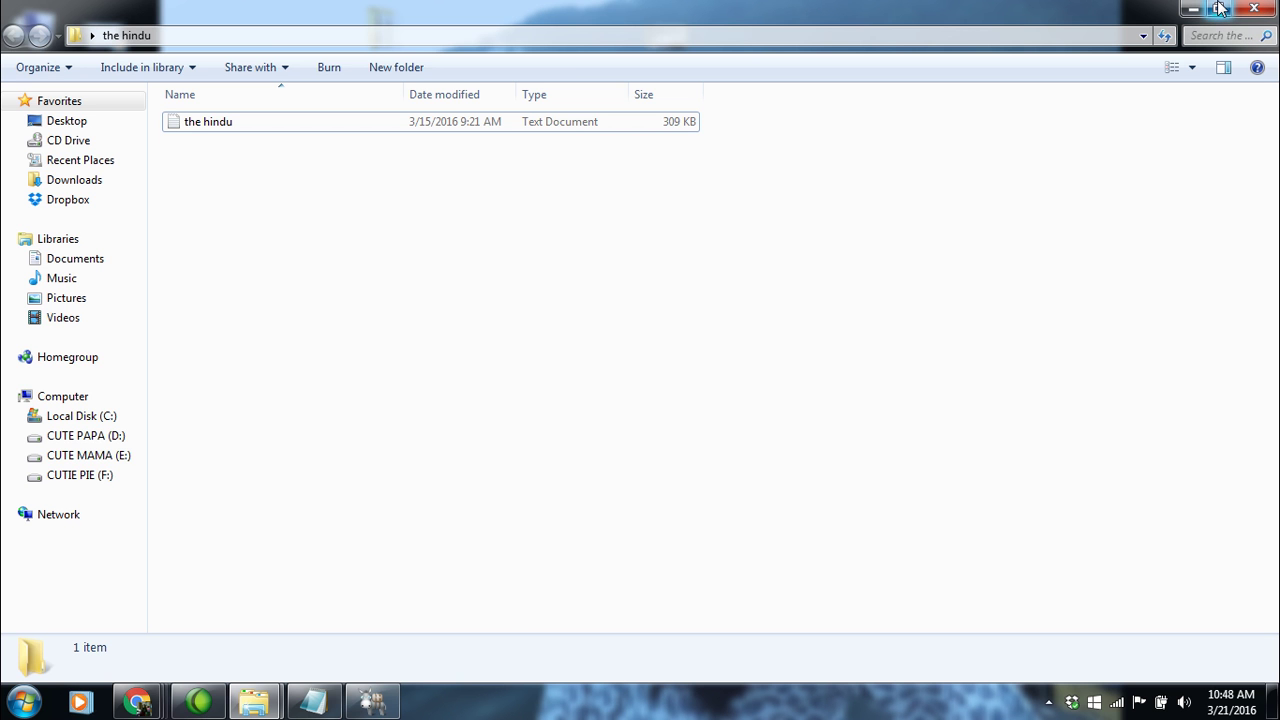
{"action": "left_click", "coordinate": [1256, 10]}
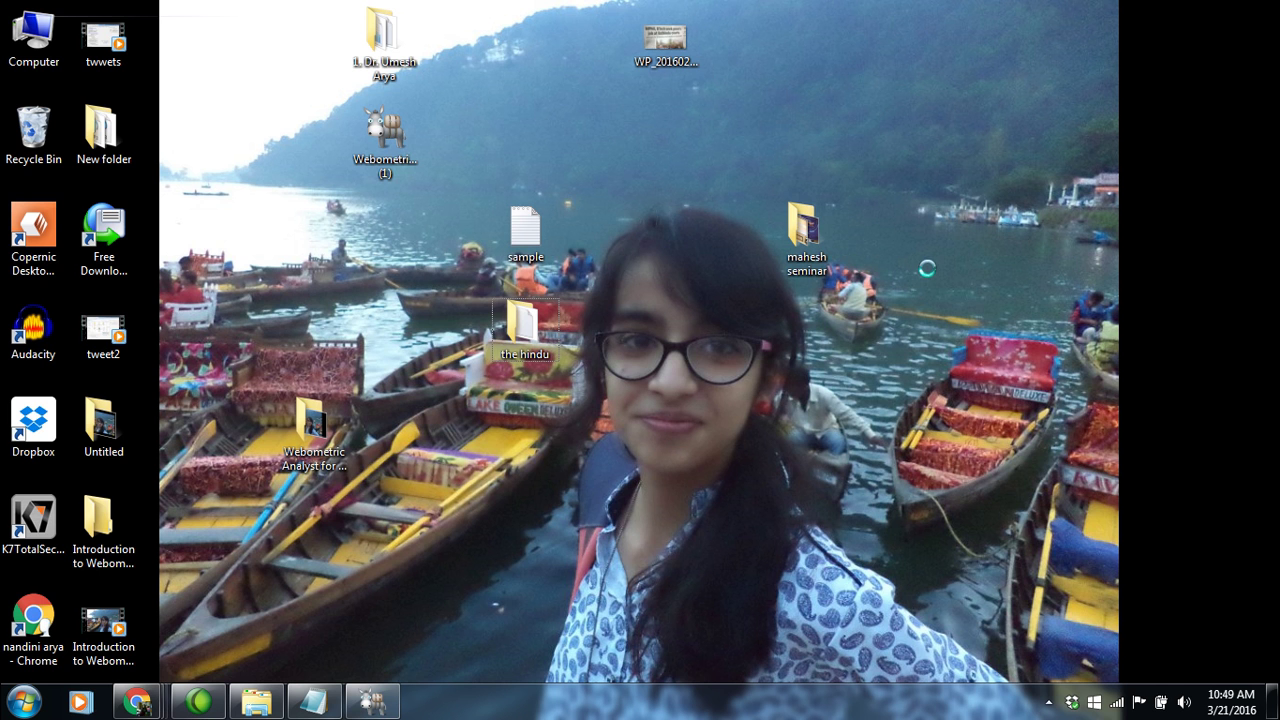
{"action": "right_click", "coordinate": [893, 215]}
{"action": "left_click", "coordinate": [949, 271]}
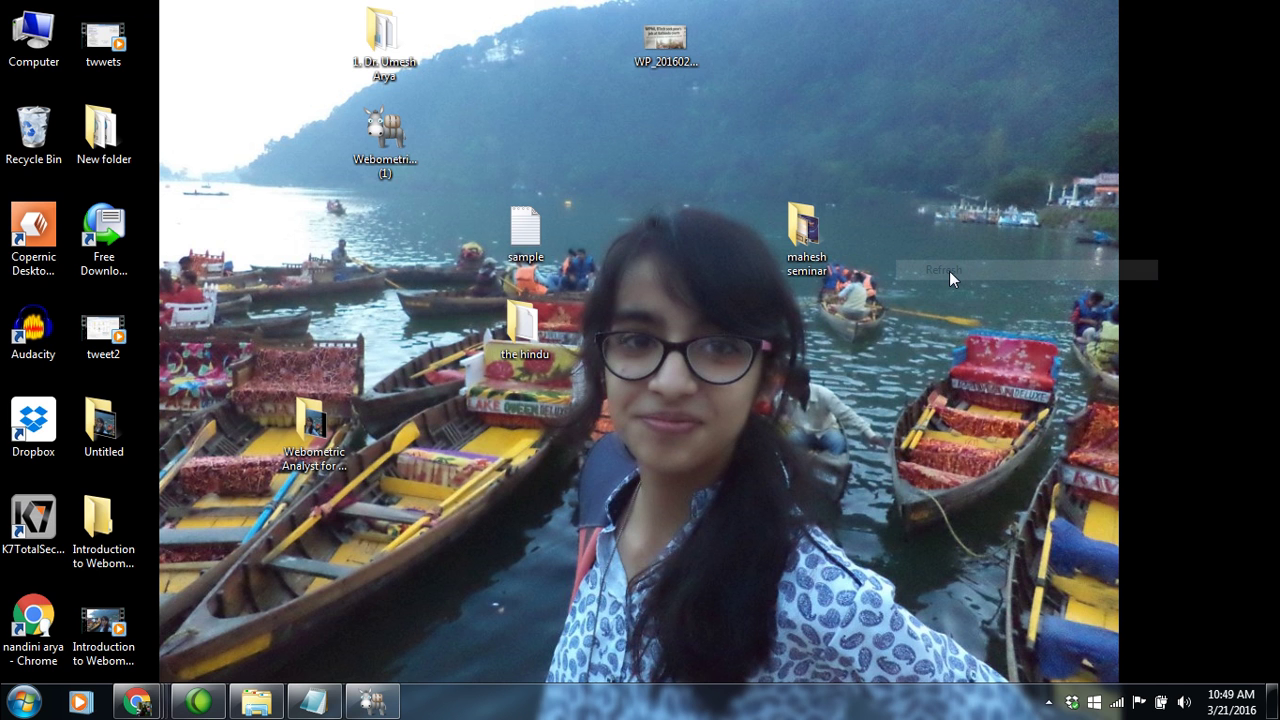
{"action": "left_click", "coordinate": [390, 709]}
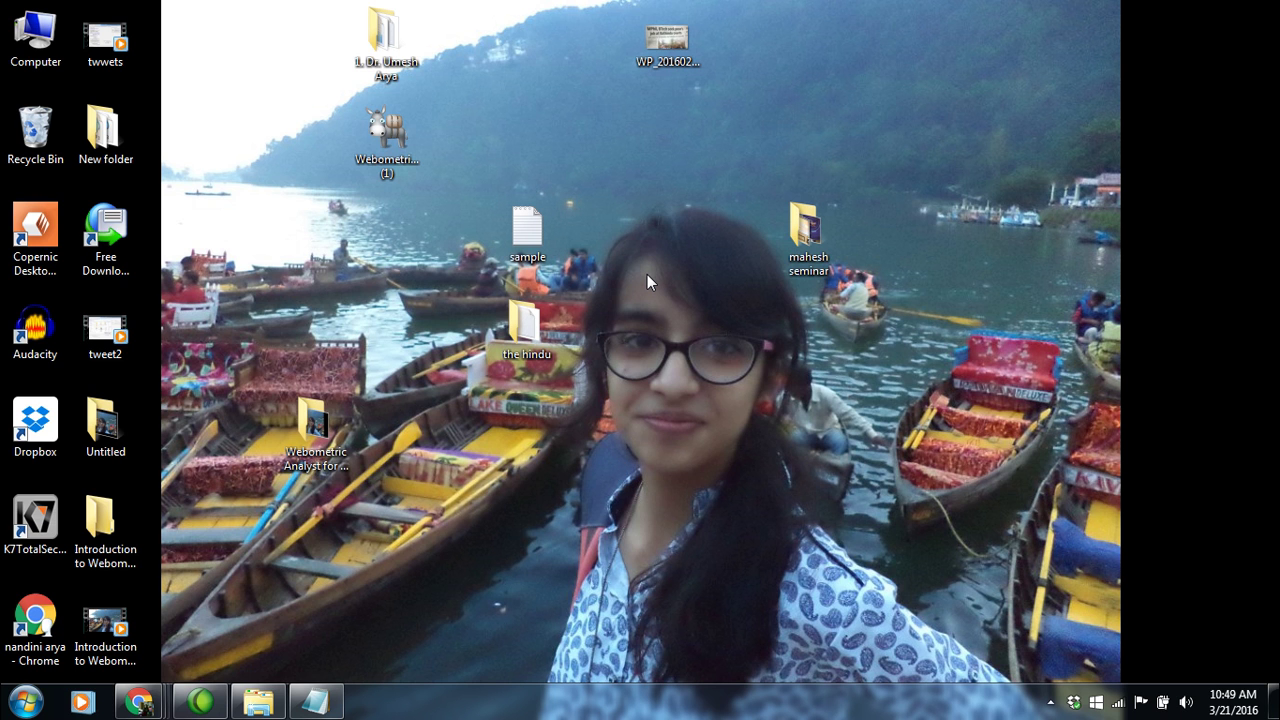
Open sample.txt and replace the query word 'crime' with from:thehindu.
{"action": "double_click", "coordinate": [528, 262]}
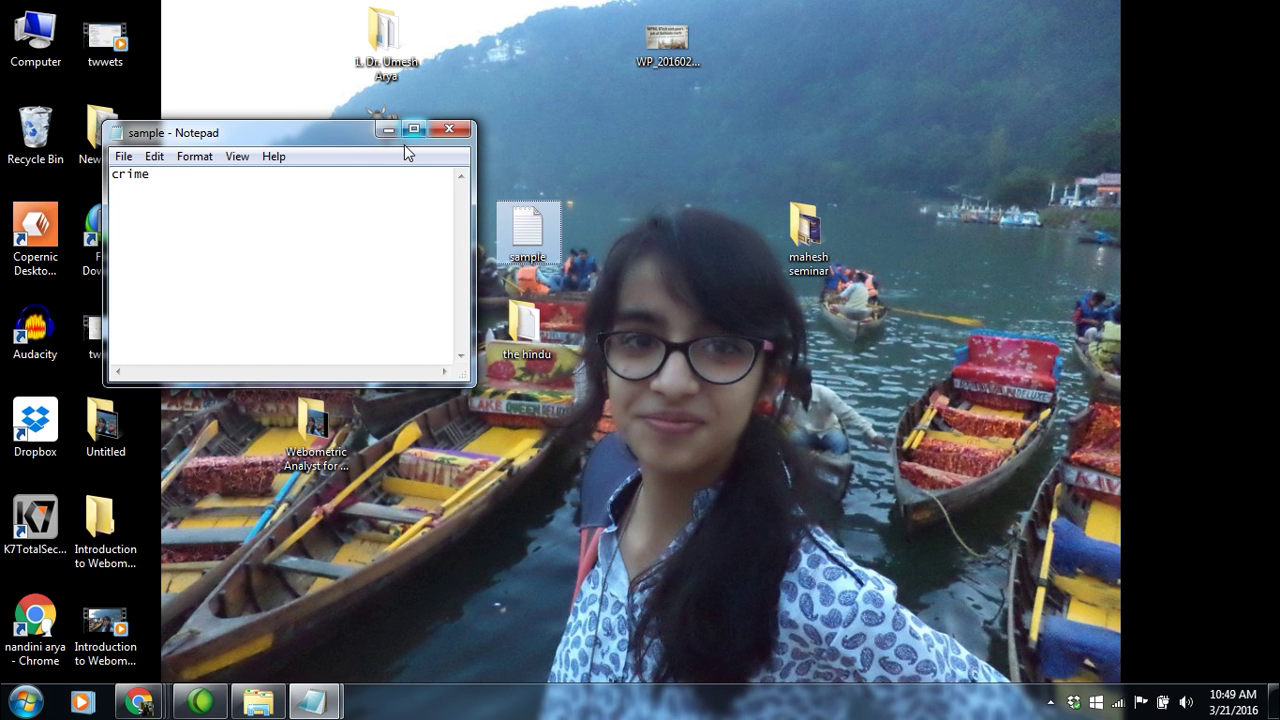
{"action": "double_click", "coordinate": [162, 178]}
{"action": "type", "text": "from:"}
{"action": "type", "text": "theh"}
{"action": "type", "text": "ind"}
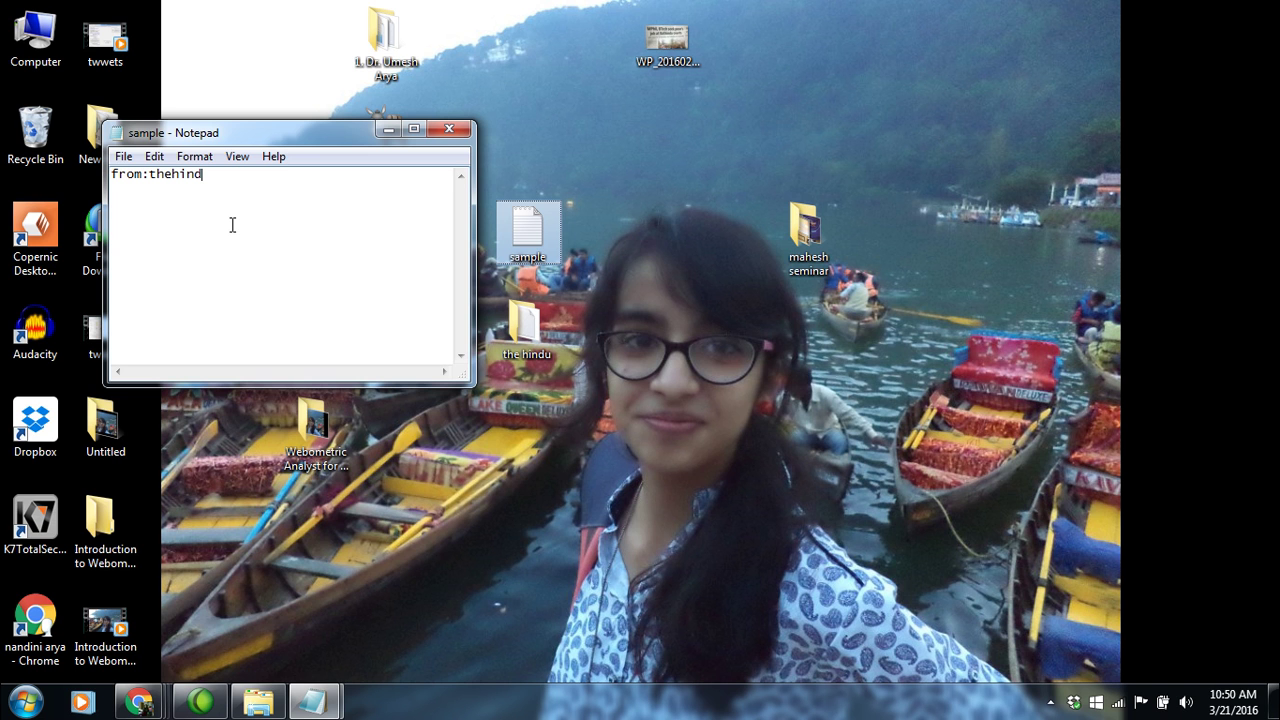
{"action": "type", "text": "u"}
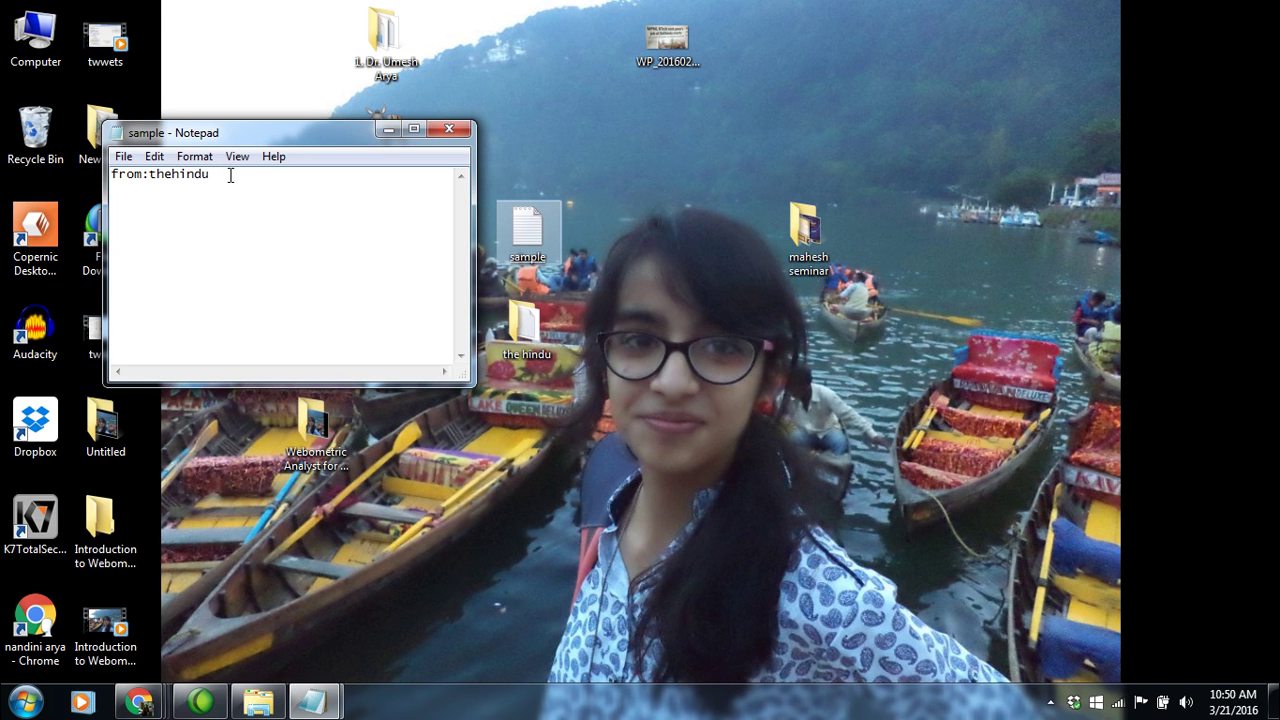
Check the from:thehindu query text, then close Notepad and save sample.txt.
{"action": "left_click_drag", "start_coordinate": [210, 174], "coordinate": [184, 174]}
{"action": "left_click", "coordinate": [216, 177]}
{"action": "left_click_drag", "start_coordinate": [216, 177], "coordinate": [114, 177]}
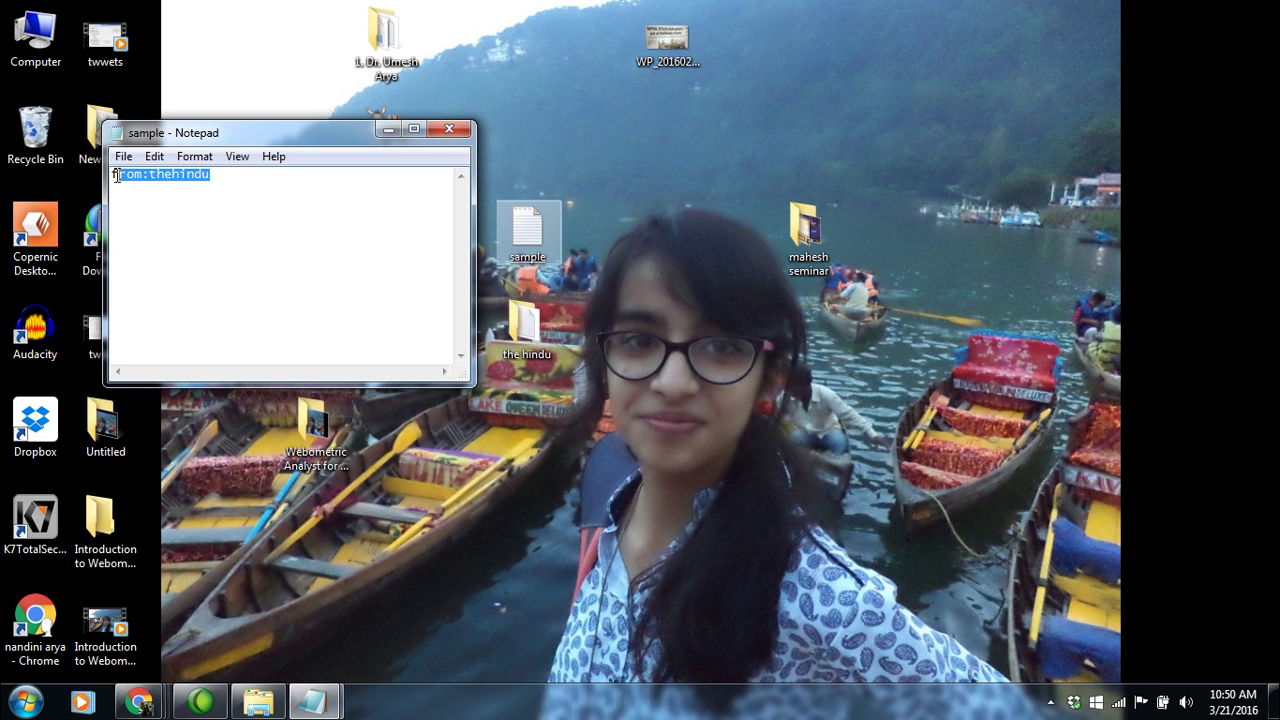
{"action": "left_click", "coordinate": [127, 180]}
{"action": "left_click", "coordinate": [143, 177]}
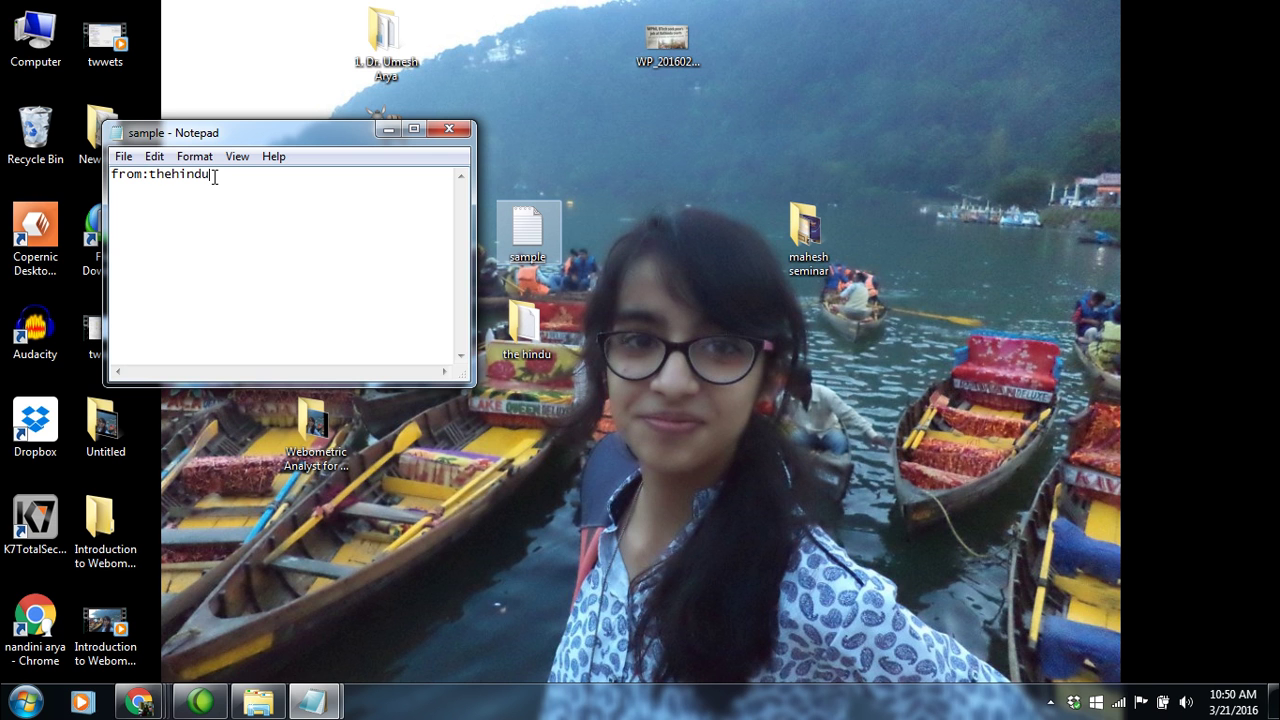
{"action": "left_click_drag", "start_coordinate": [214, 176], "coordinate": [148, 176]}
{"action": "left_click", "coordinate": [218, 197]}
{"action": "left_click", "coordinate": [449, 128]}
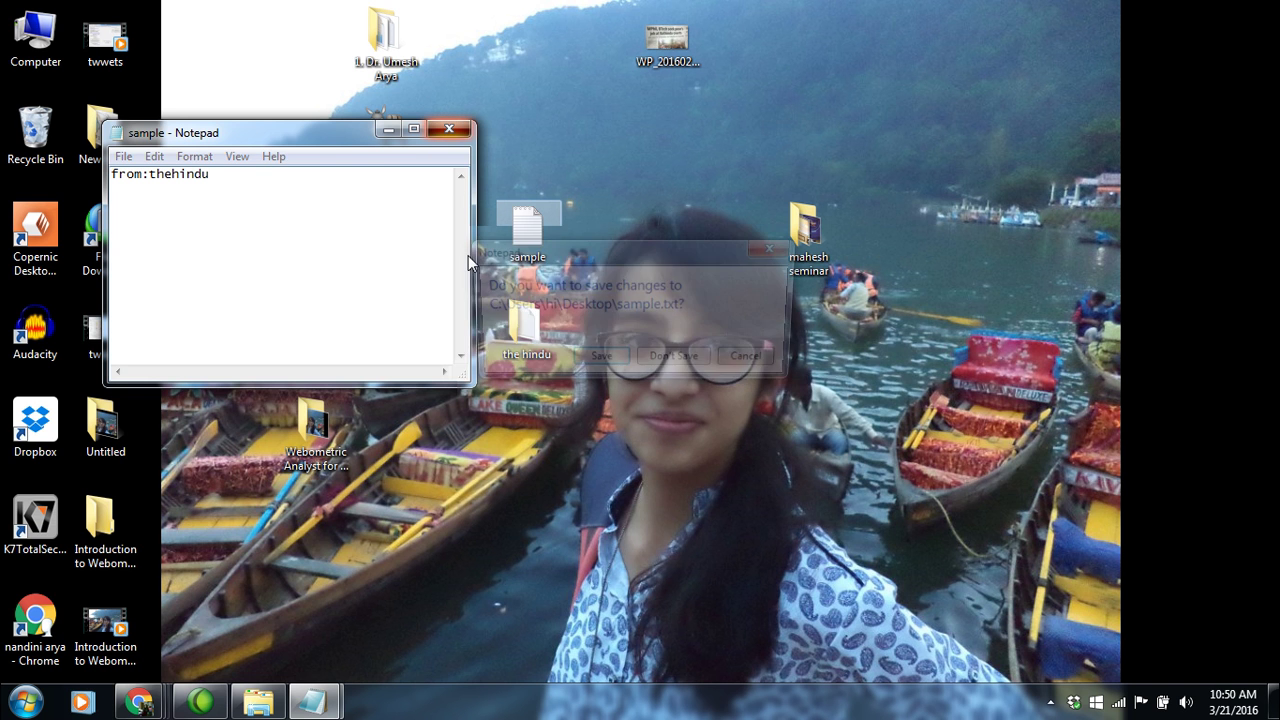
{"action": "left_click", "coordinate": [598, 360]}
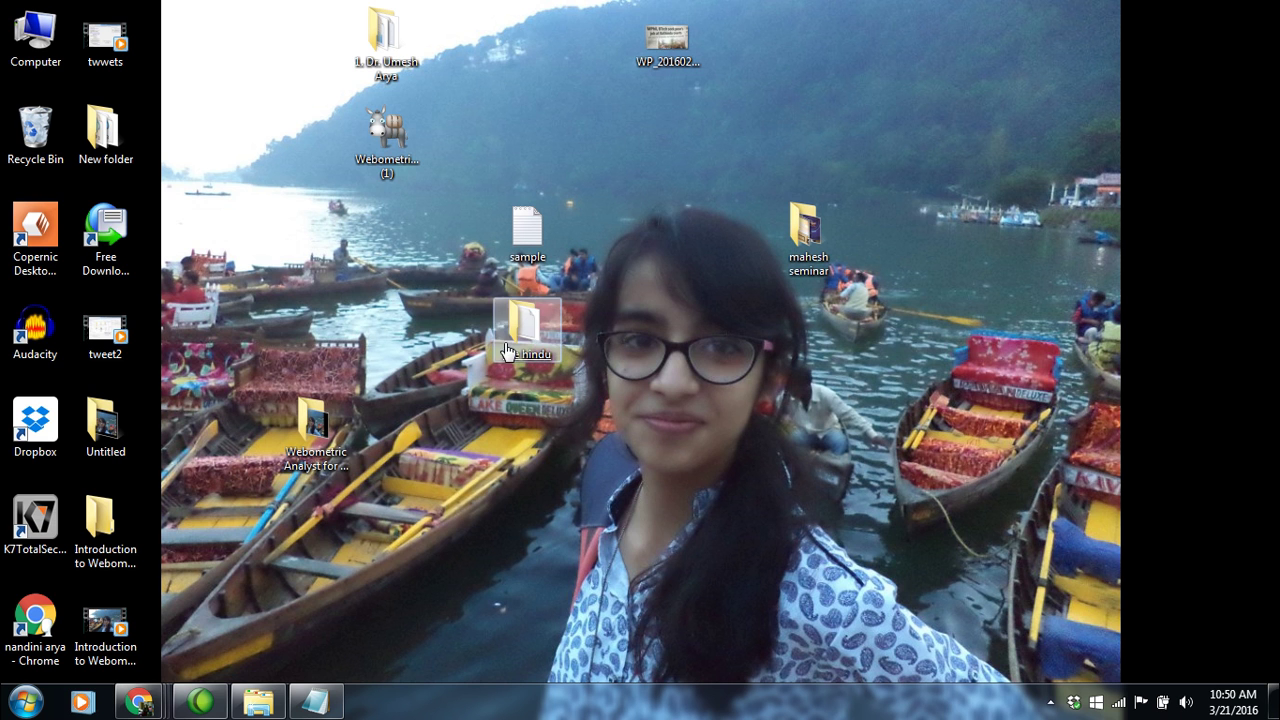
Launch Webometric Analyst and continuously run the Twitter searches listed in sample.txt.
{"action": "left_click", "coordinate": [373, 152]}
{"action": "double_click", "coordinate": [373, 152]}
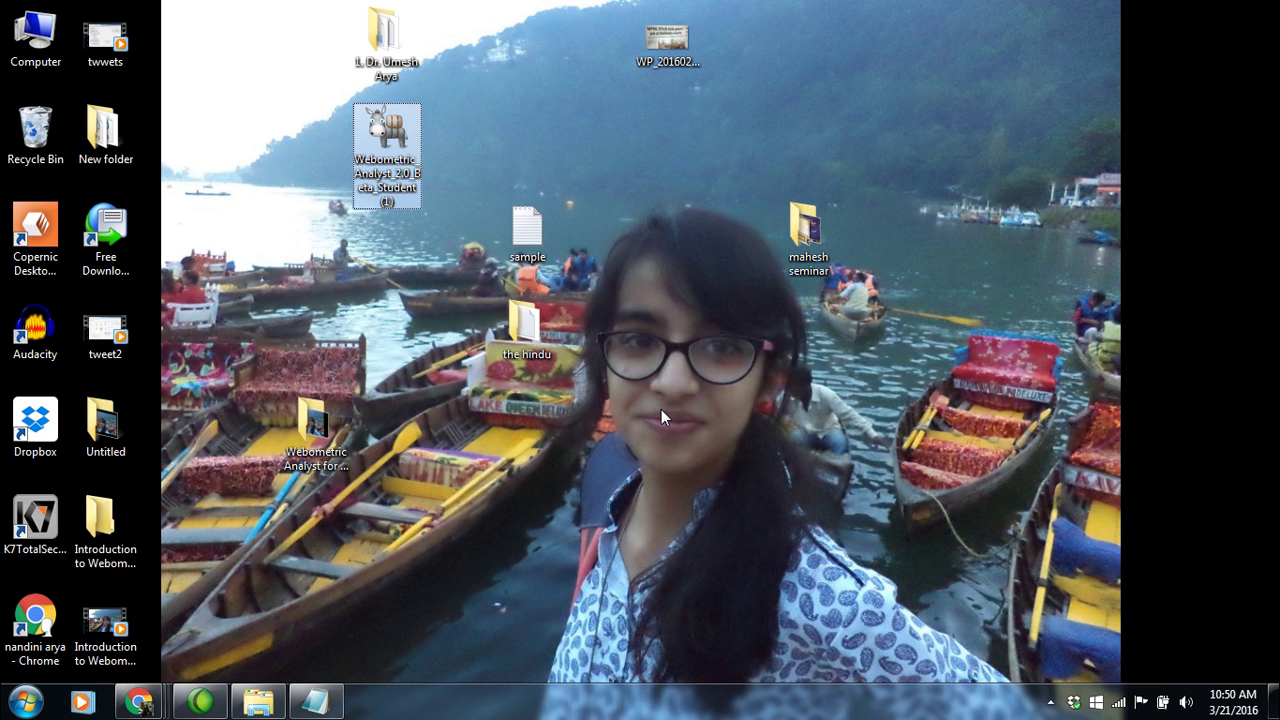
{"action": "left_click", "coordinate": [773, 520]}
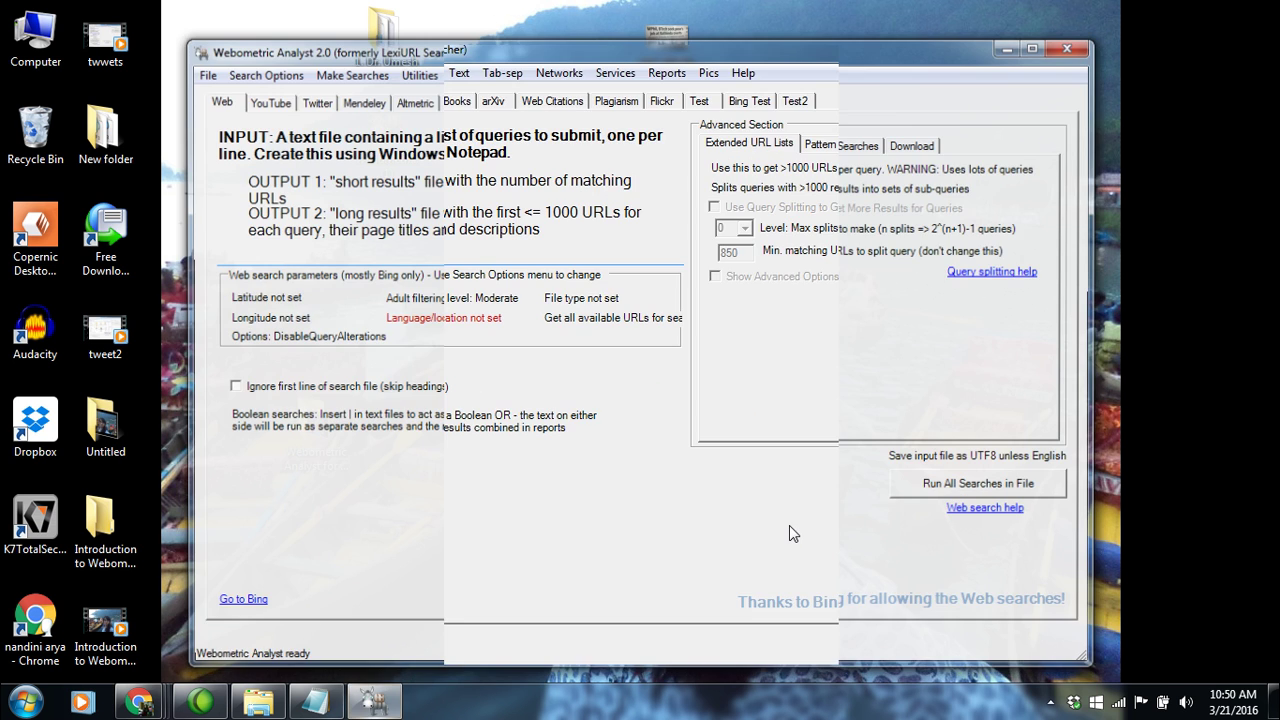
{"action": "left_click", "coordinate": [315, 103]}
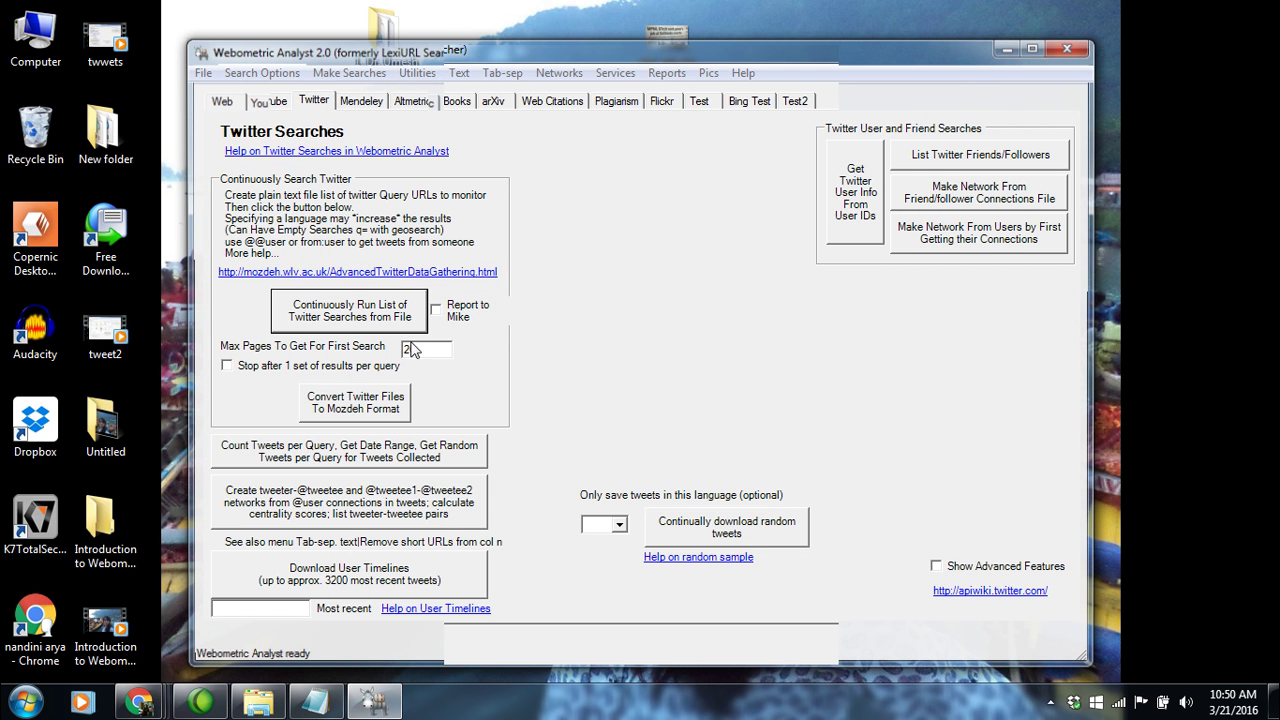
{"action": "left_click", "coordinate": [343, 314]}
{"action": "left_click_drag", "start_coordinate": [745, 215], "coordinate": [748, 425]}
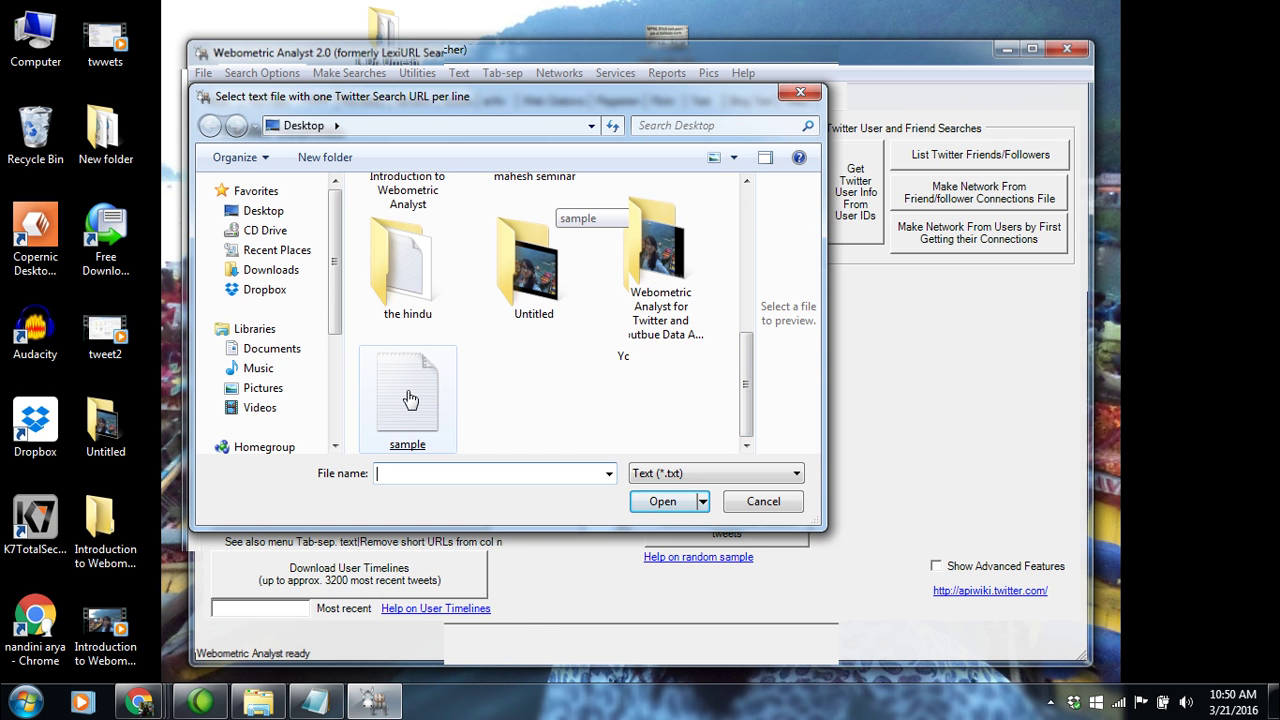
{"action": "double_click", "coordinate": [431, 414]}
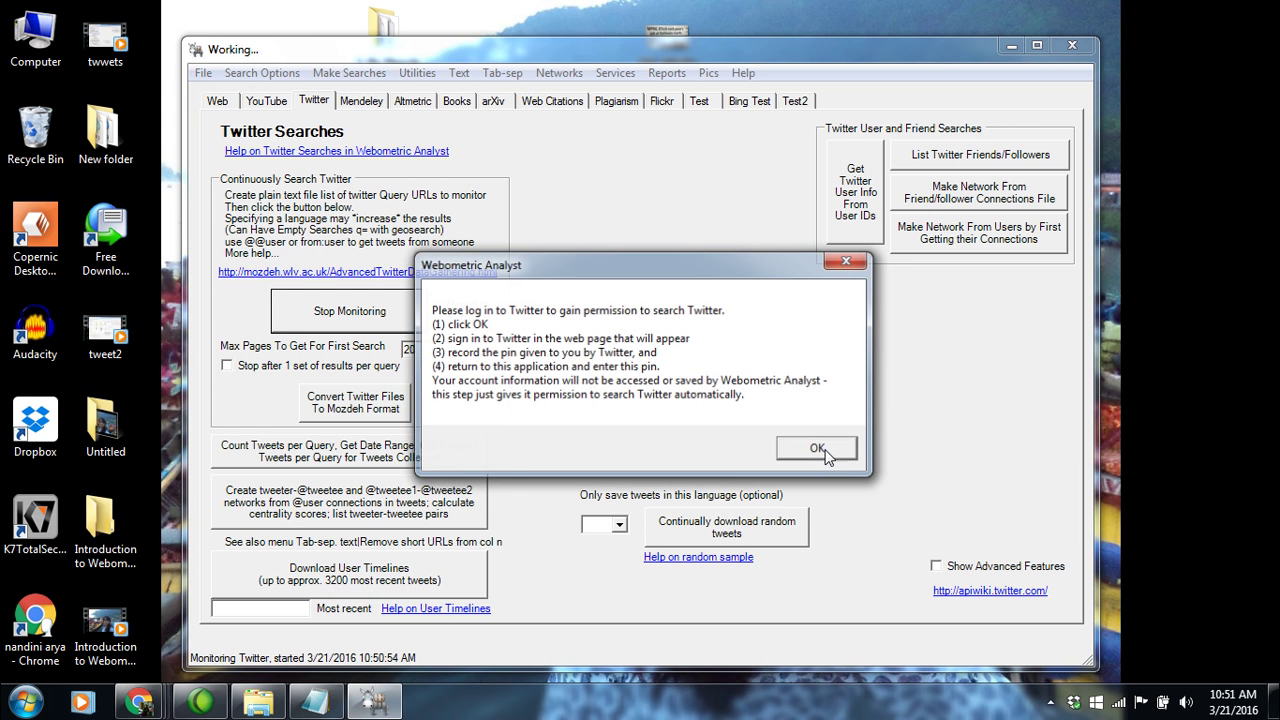
Take the seven-digit PIN from Twitter's authorize page into Webometric Analyst's PIN prompt.
{"action": "left_click", "coordinate": [822, 451]}
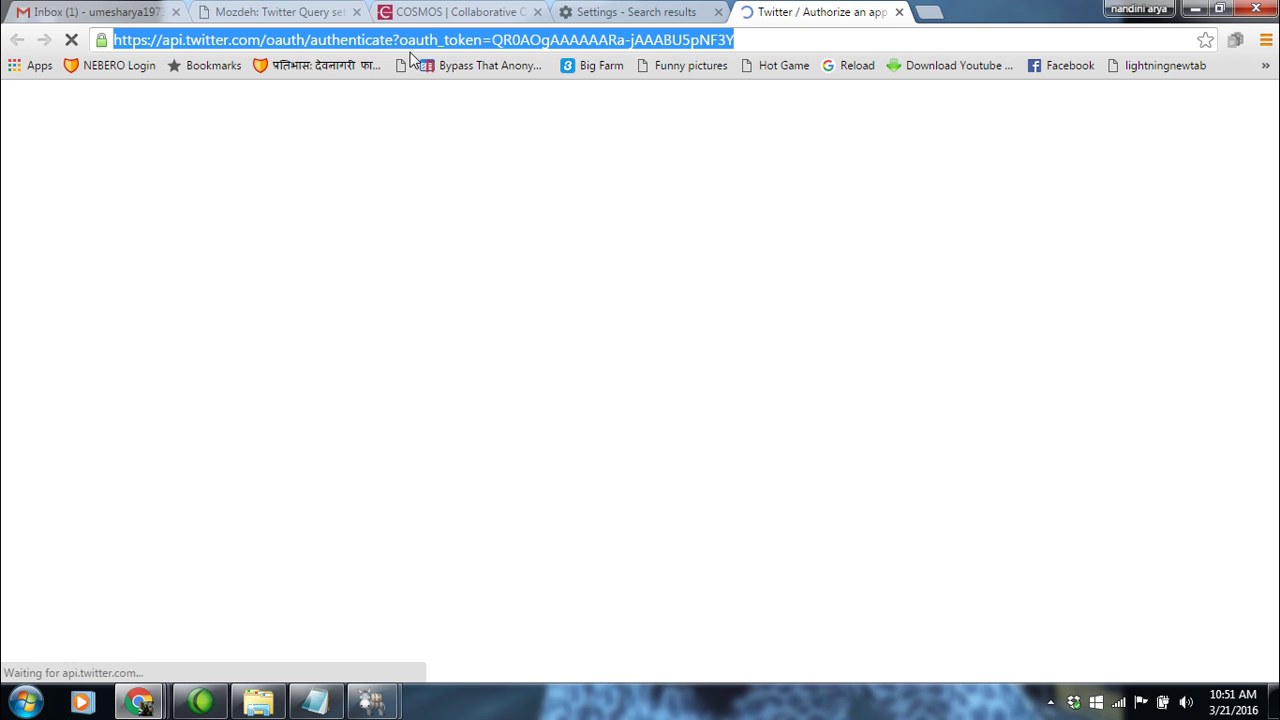
{"action": "left_click", "coordinate": [333, 42]}
{"action": "double_click", "coordinate": [571, 268]}
{"action": "key", "text": "ctrl+c"}
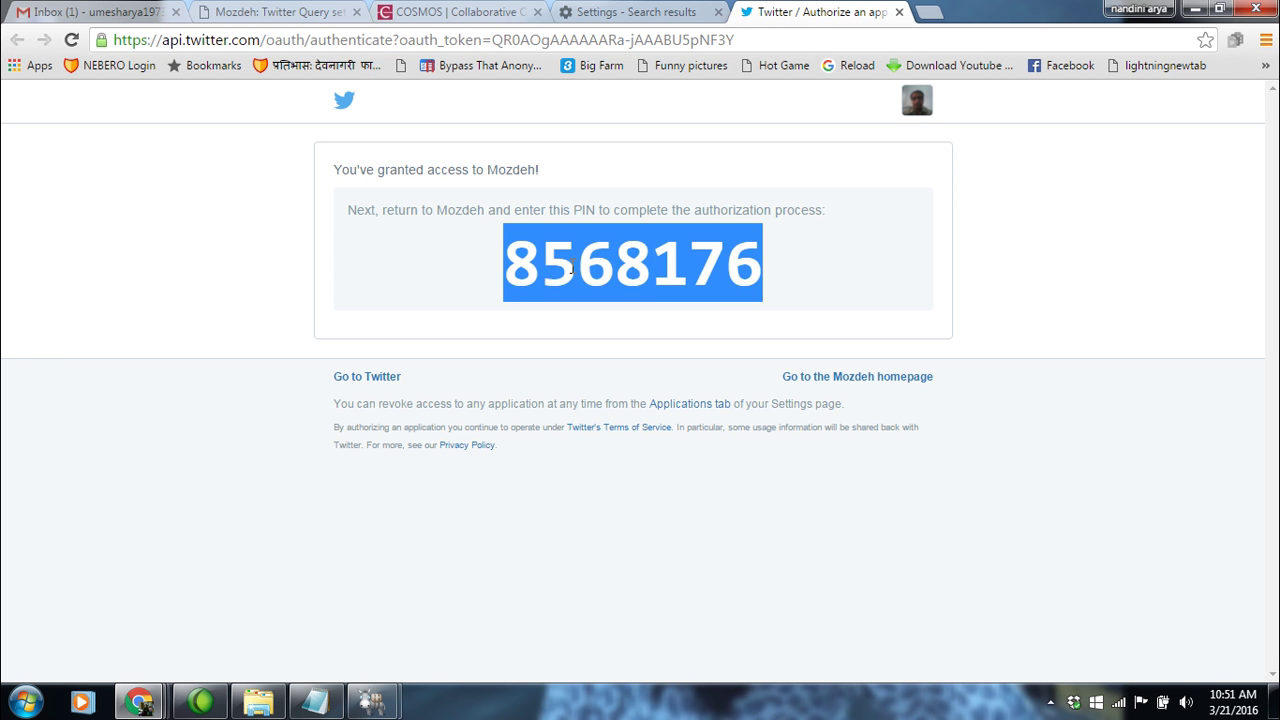
{"action": "left_click", "coordinate": [372, 702]}
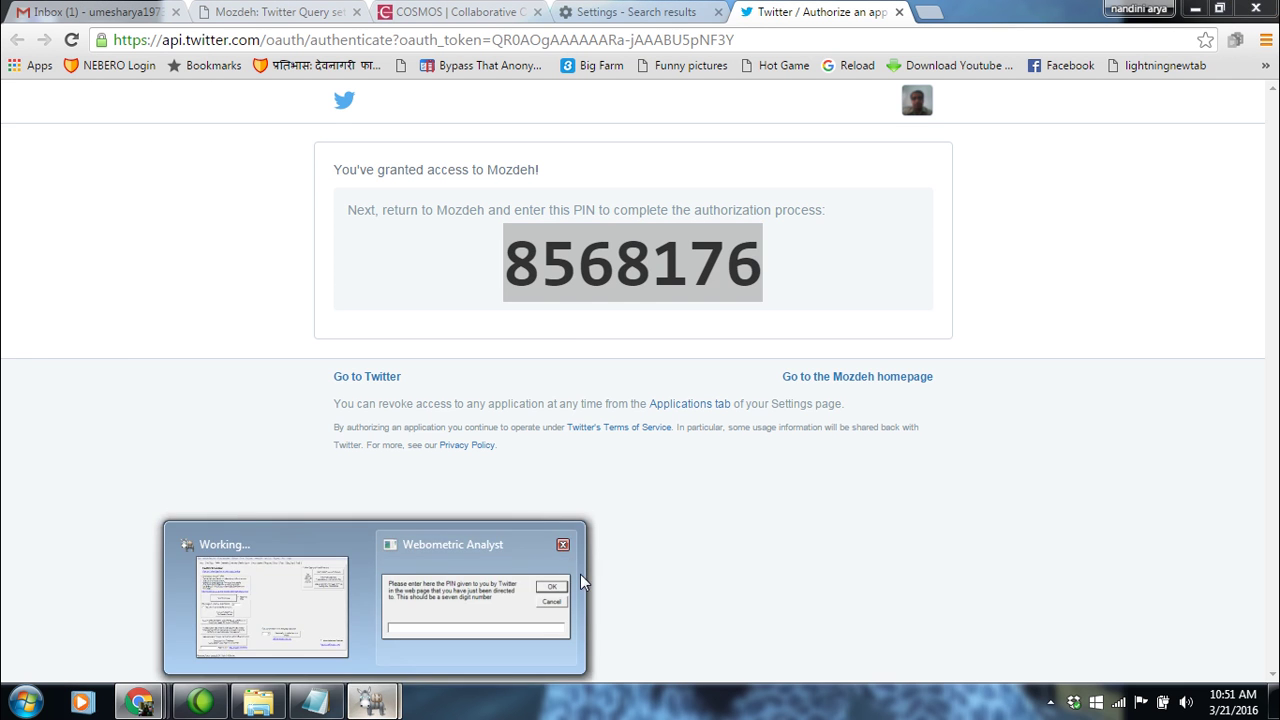
{"action": "left_click", "coordinate": [511, 607]}
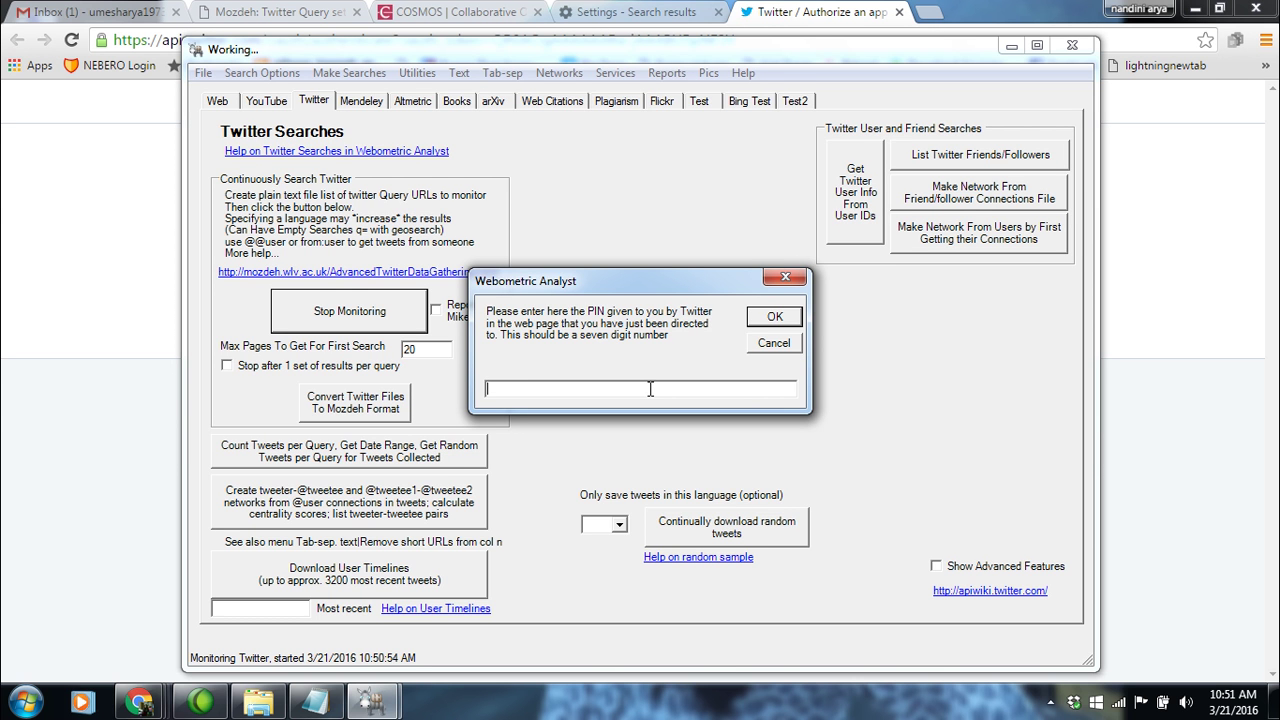
Paste and submit the Twitter PIN, keeping 'en' as the search language.
{"action": "key", "text": "ctrl+v"}
{"action": "left_click", "coordinate": [774, 316]}
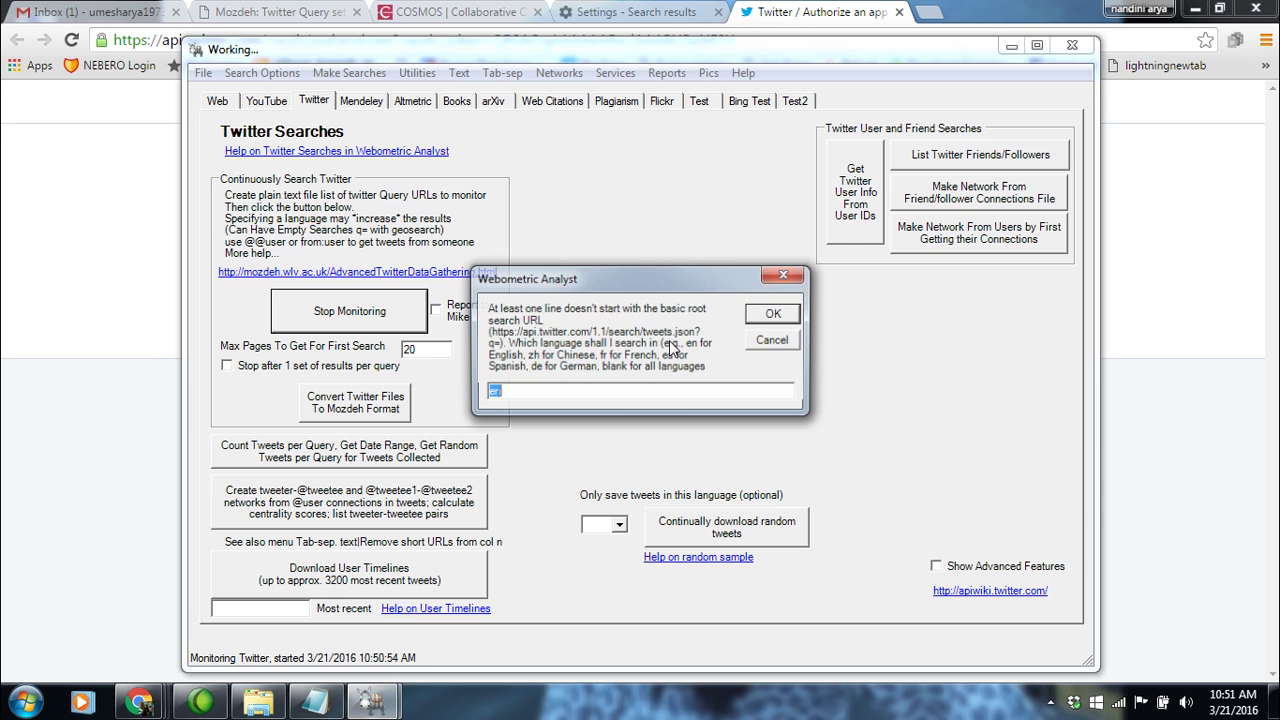
{"action": "left_click", "coordinate": [774, 316]}
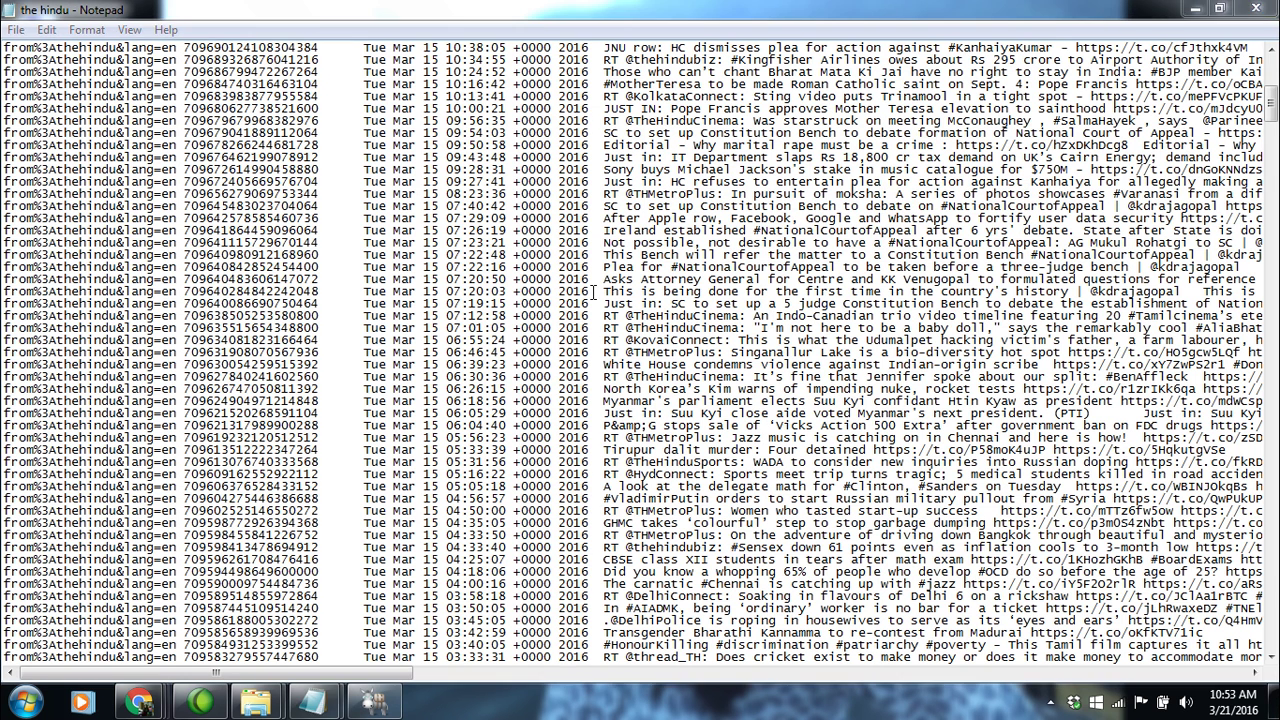
{"action": "left_click_drag", "start_coordinate": [56, 280], "coordinate": [117, 284]}
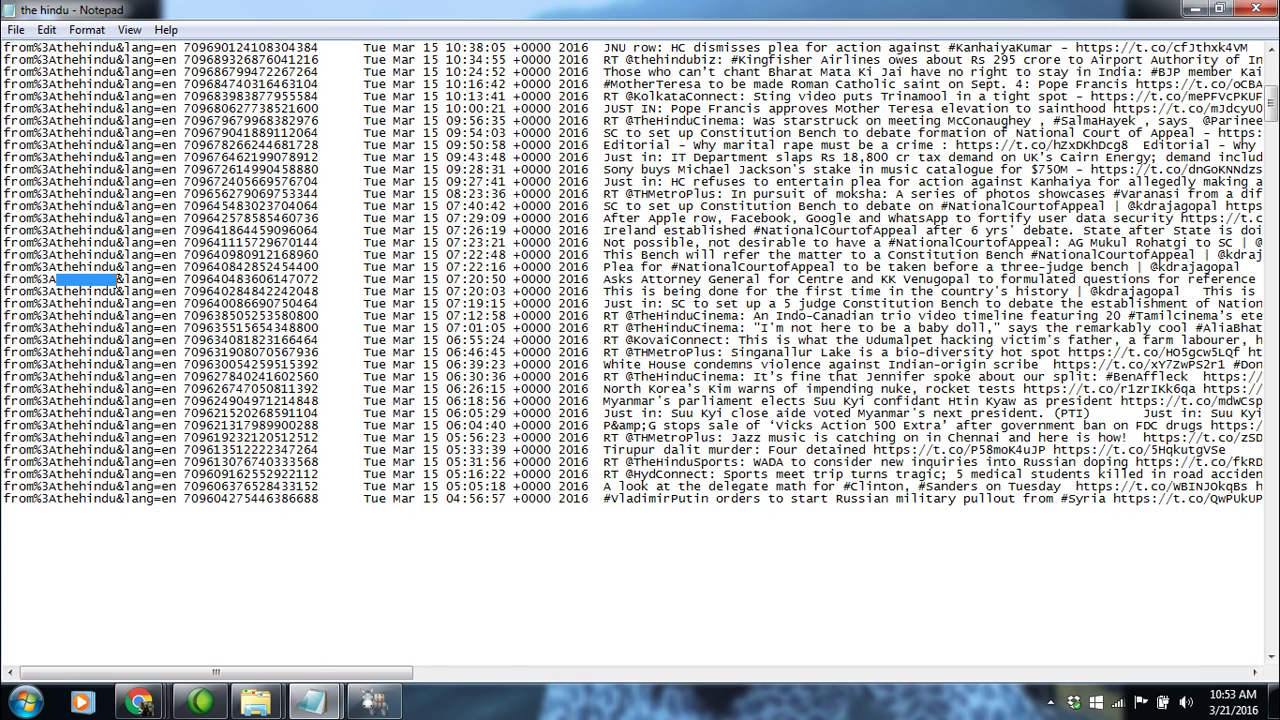
{"action": "left_click", "coordinate": [538, 303]}
{"action": "left_click_drag", "start_coordinate": [610, 132], "coordinate": [828, 352]}
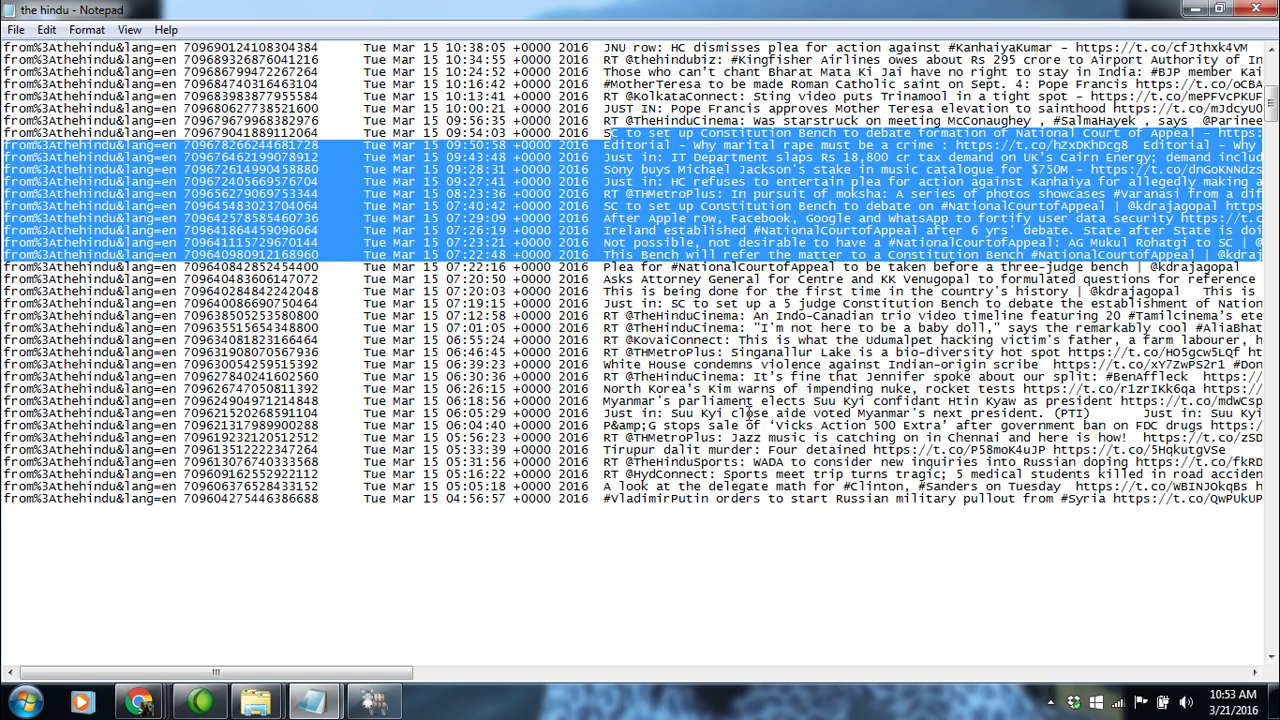